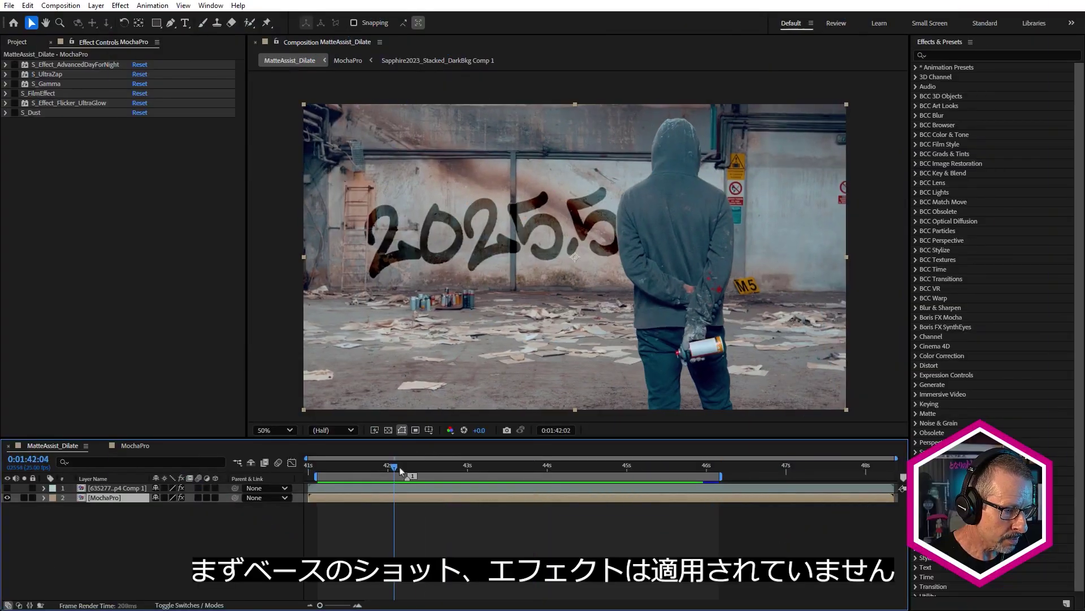
- Enable the S_Effect_AdvancedDayForNight effect and scrub the timeline to preview the cold blue night tone
drag(631, 480, 574, 520)
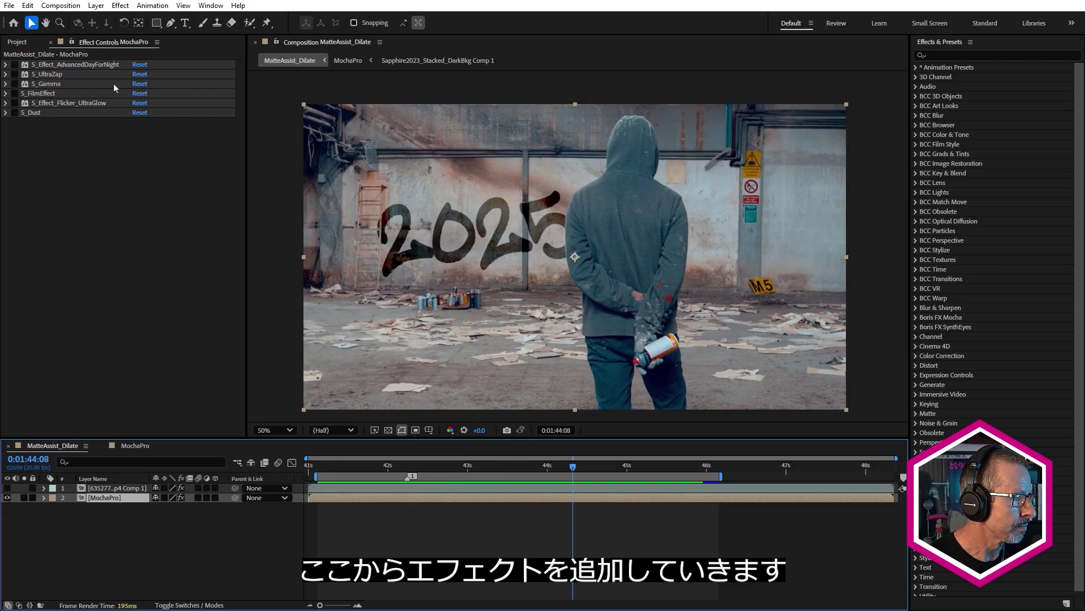
click(43, 66)
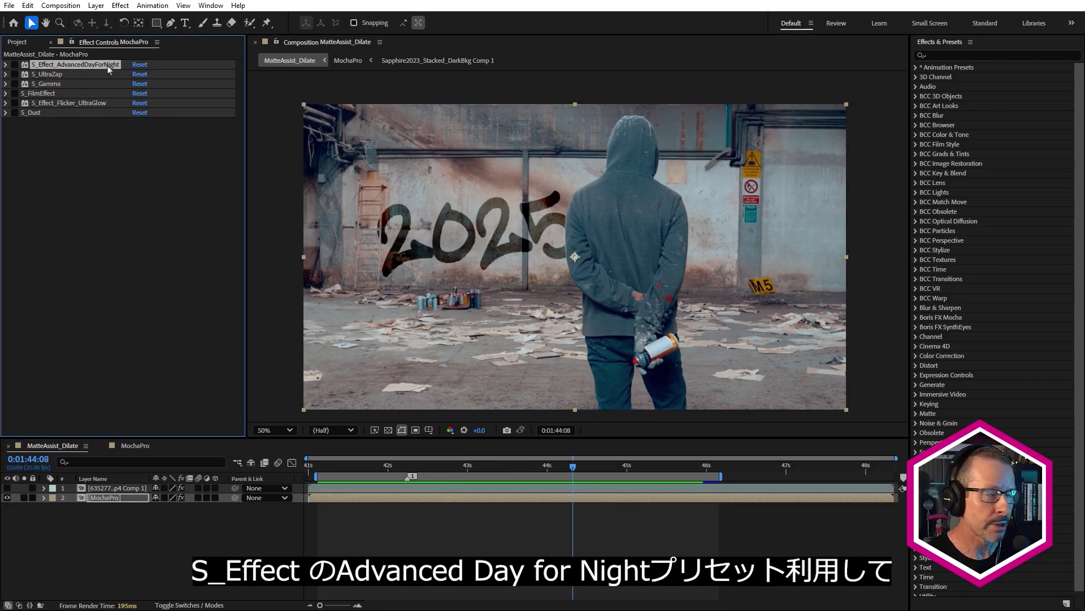
click(12, 66)
drag(467, 467, 566, 511)
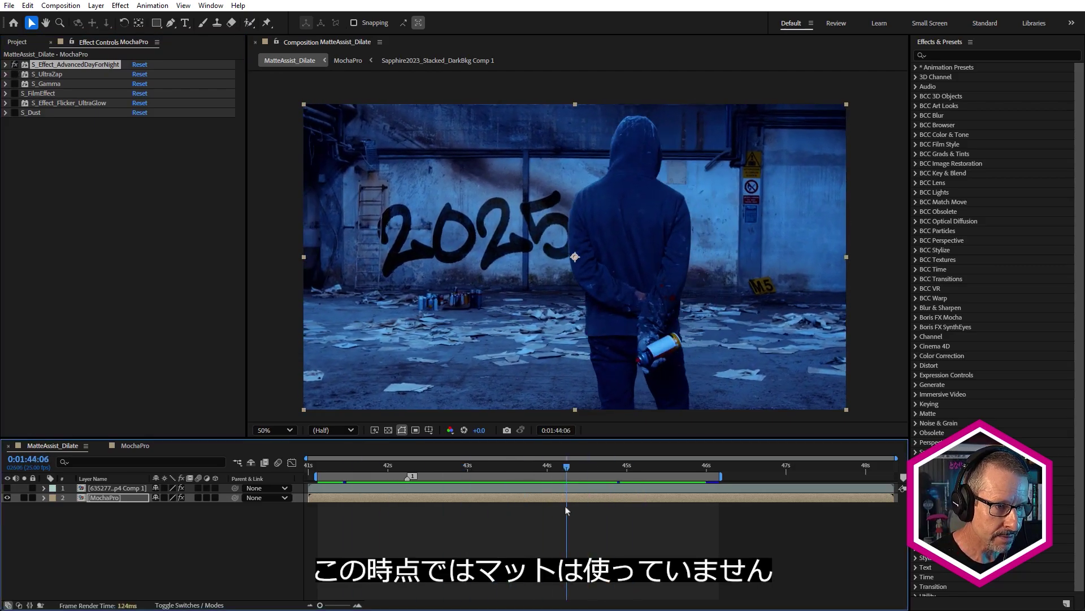
- Enable the S_UltraZap effect and play back a preview of the lightning
click(49, 75)
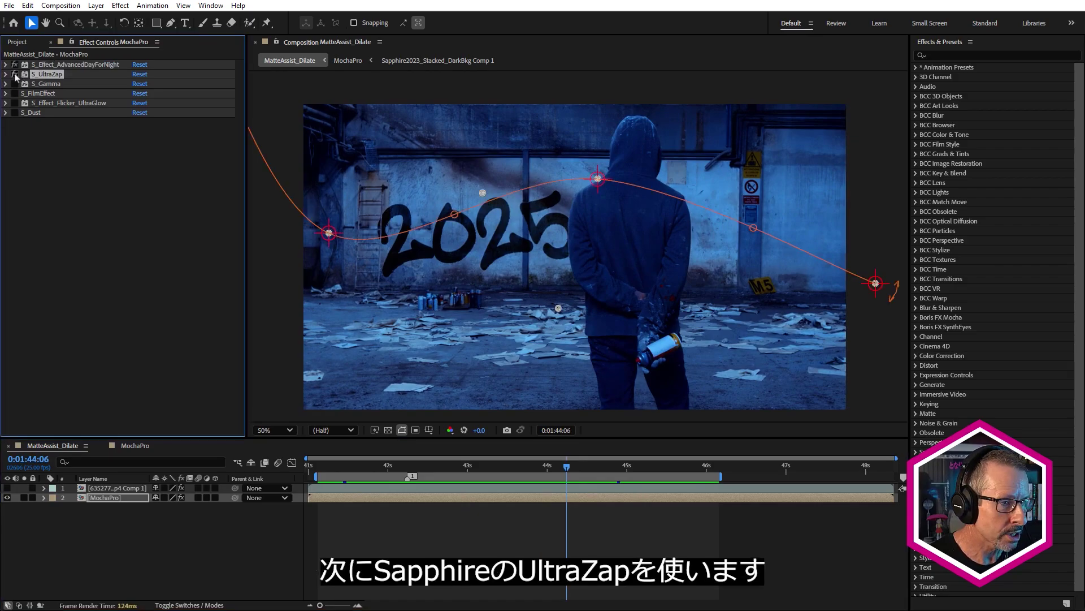
click(14, 74)
click(458, 466)
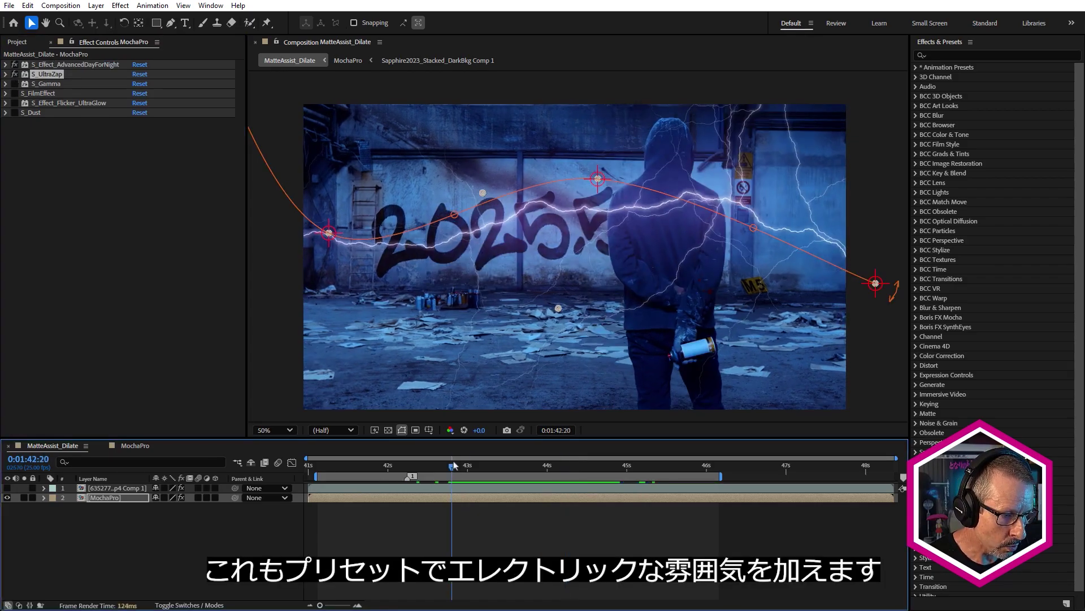
key(space)
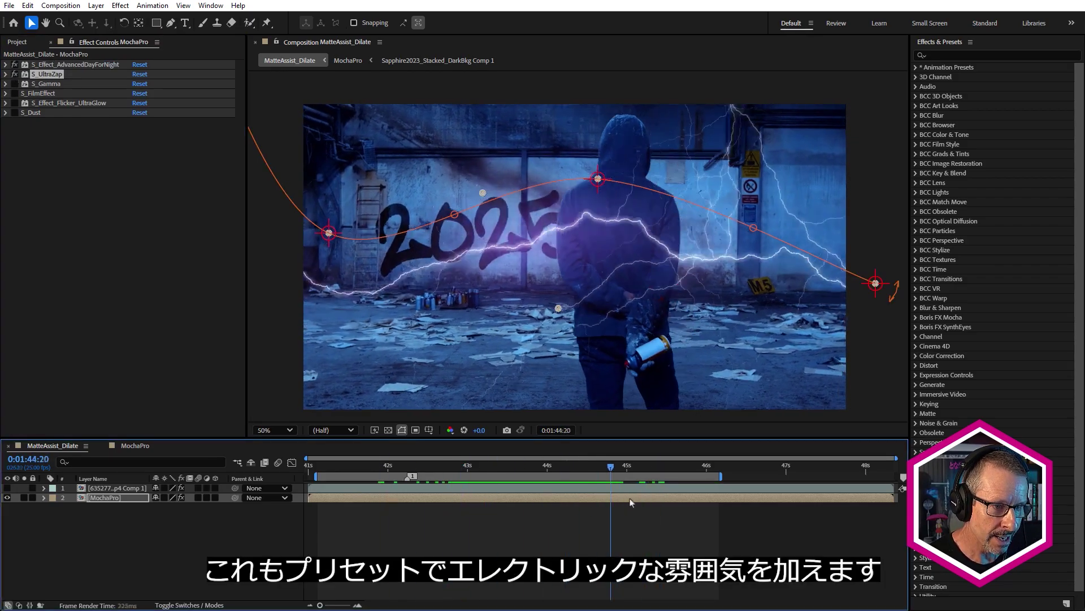
- Return to an earlier frame and open S_UltraZap's mask in Sapphire Mocha with Edit Mocha
drag(622, 465, 538, 517)
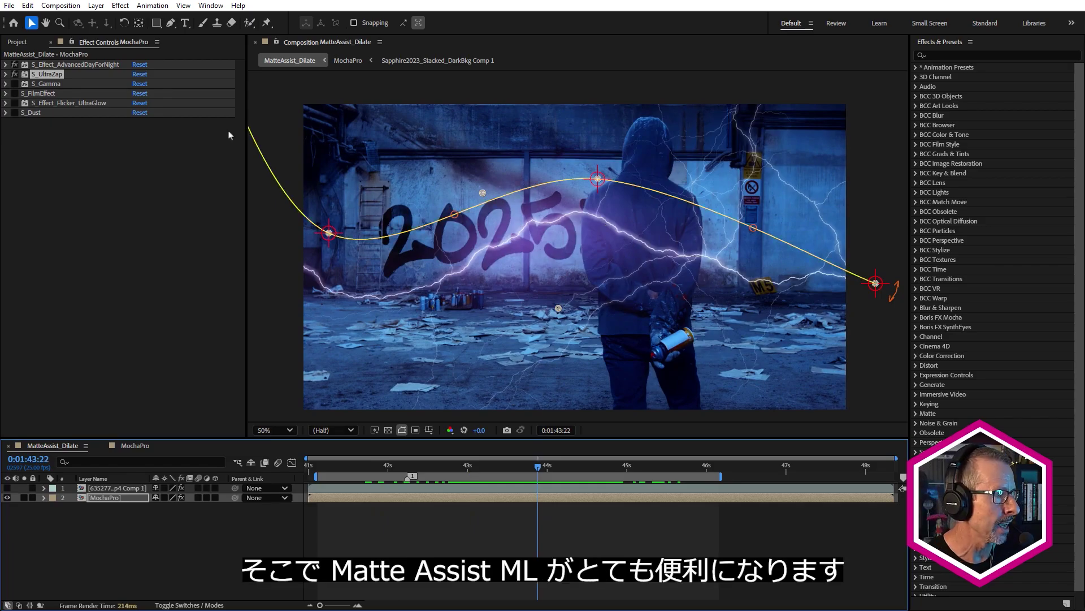
click(6, 74)
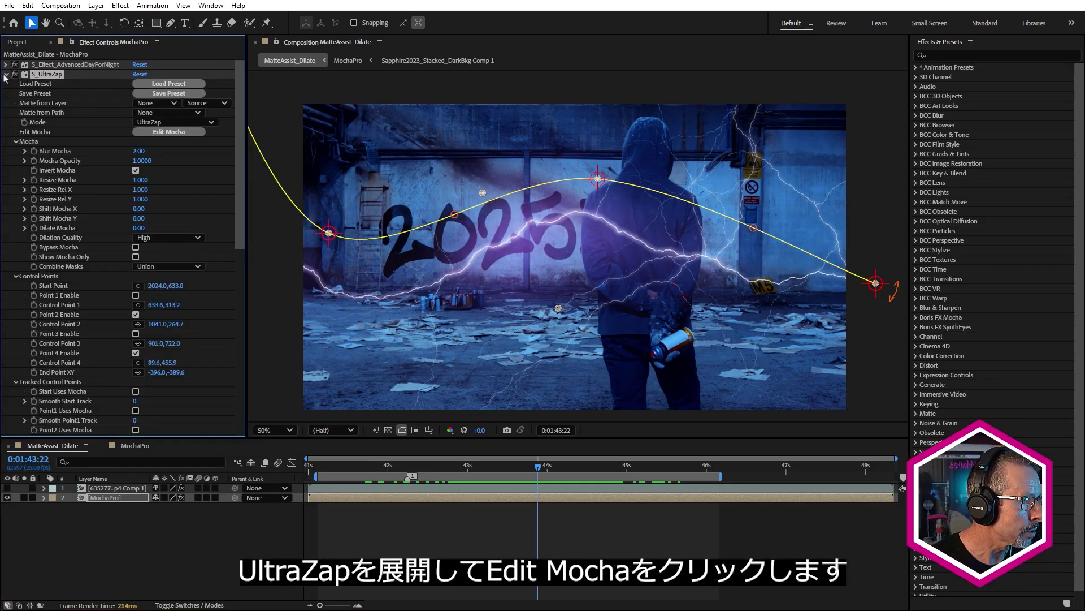
click(169, 132)
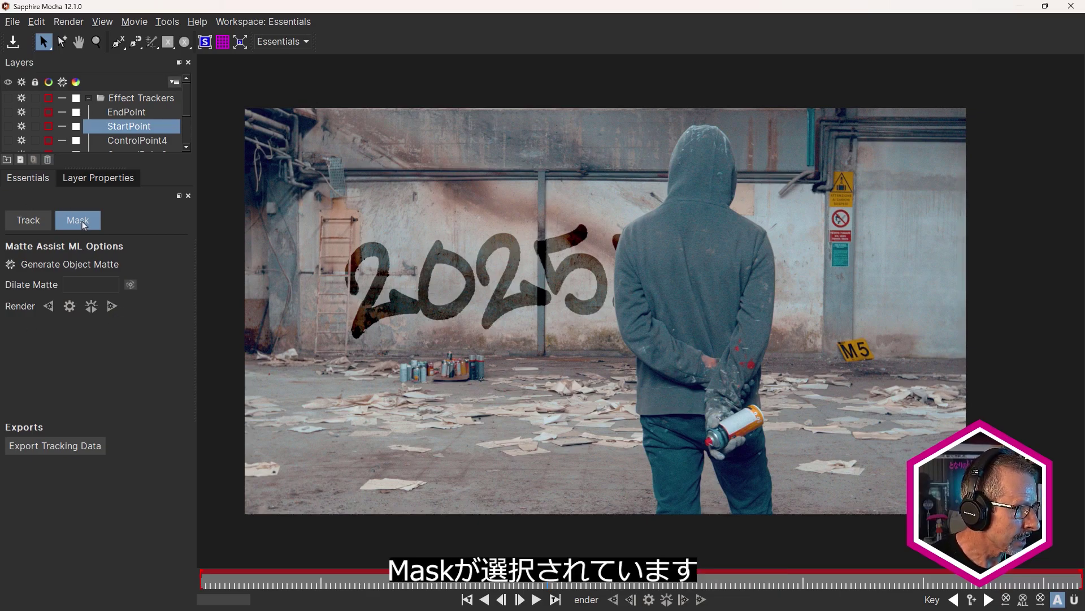
click(29, 221)
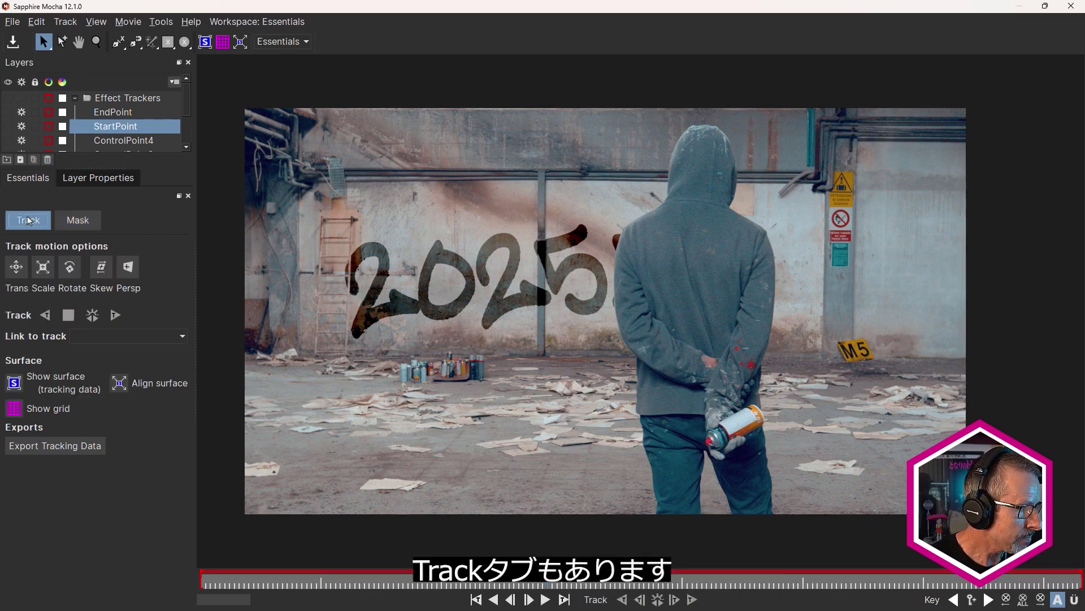
click(77, 219)
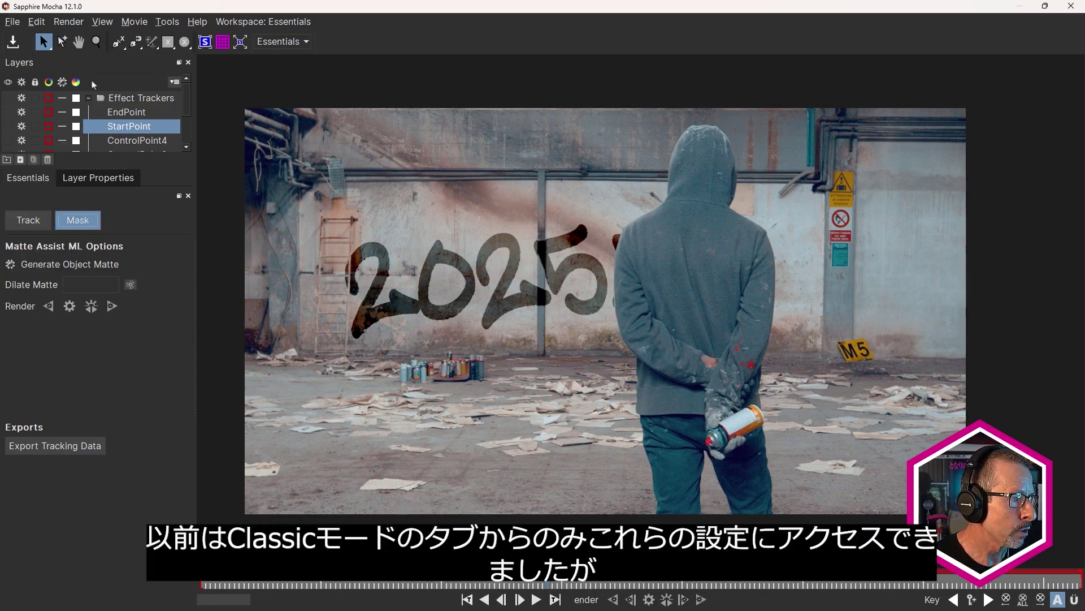
click(288, 43)
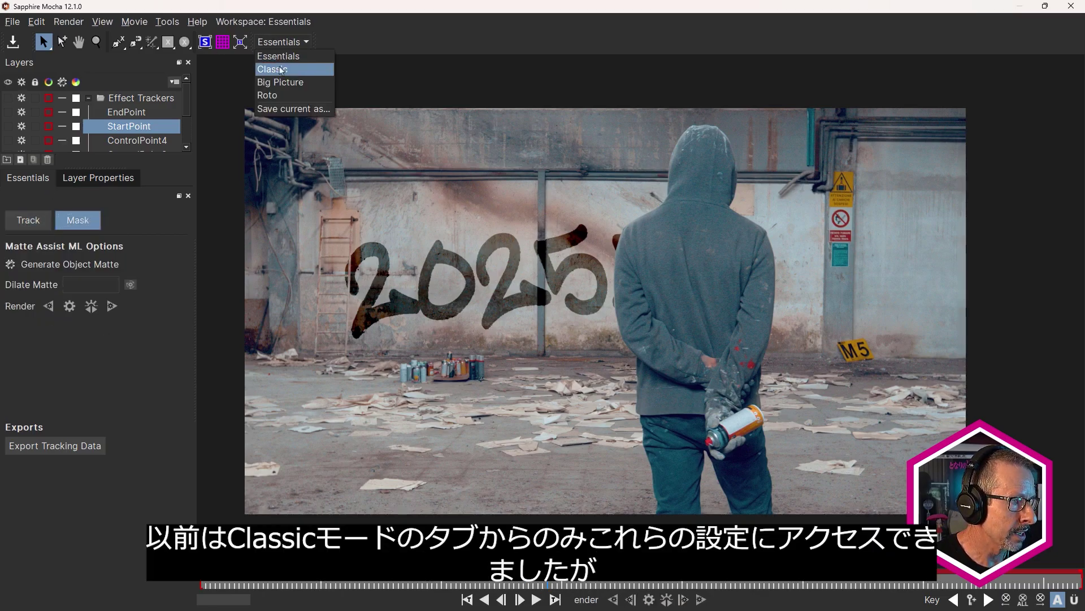
click(283, 66)
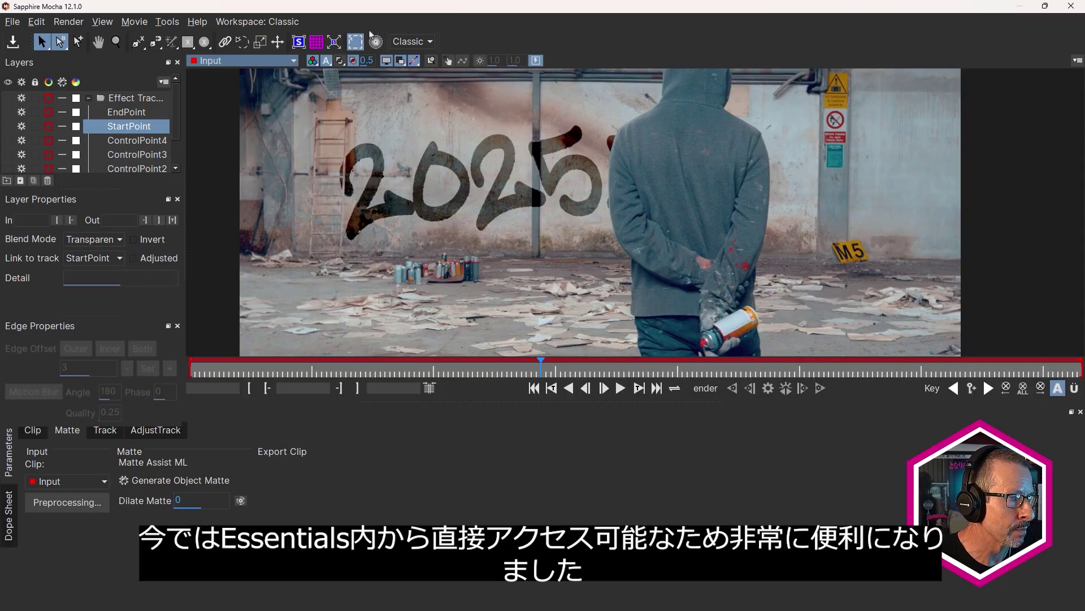
click(401, 42)
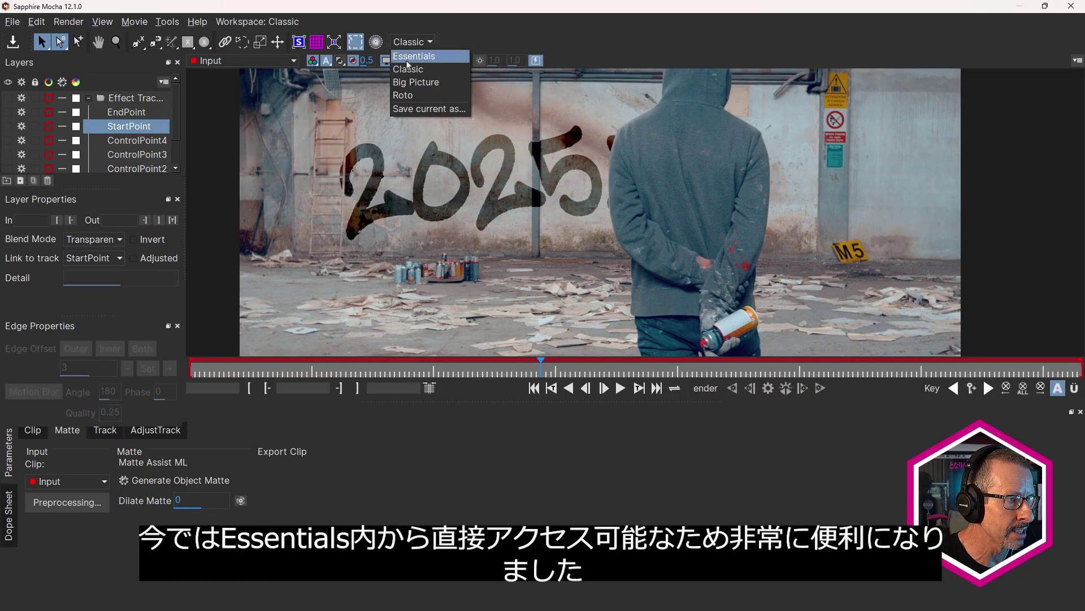
click(412, 56)
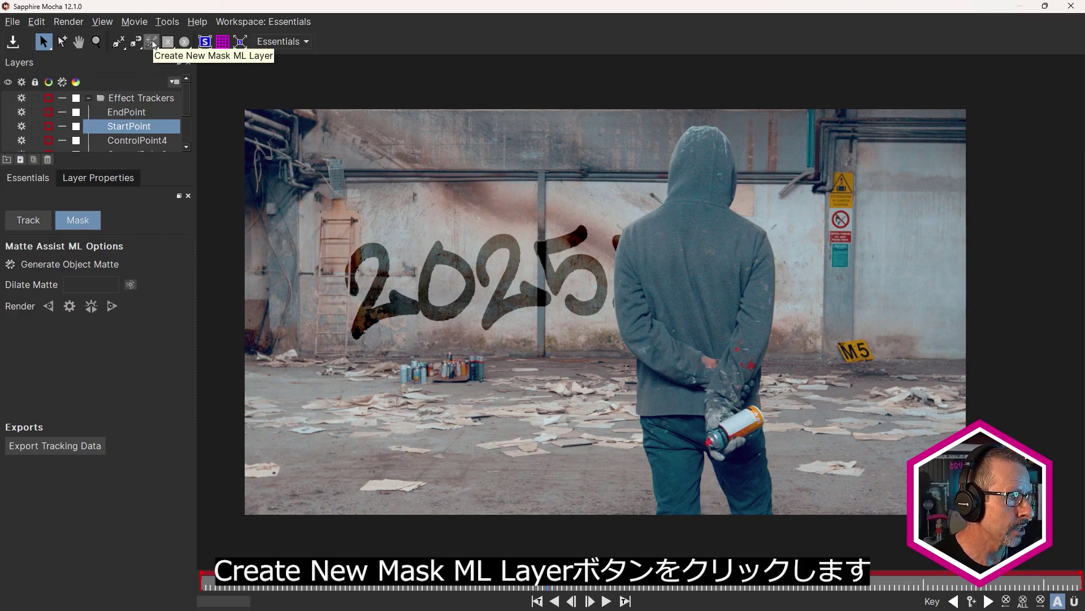
- Create a new Matte Assist ML layer marking the man's hood and back as the object
click(152, 43)
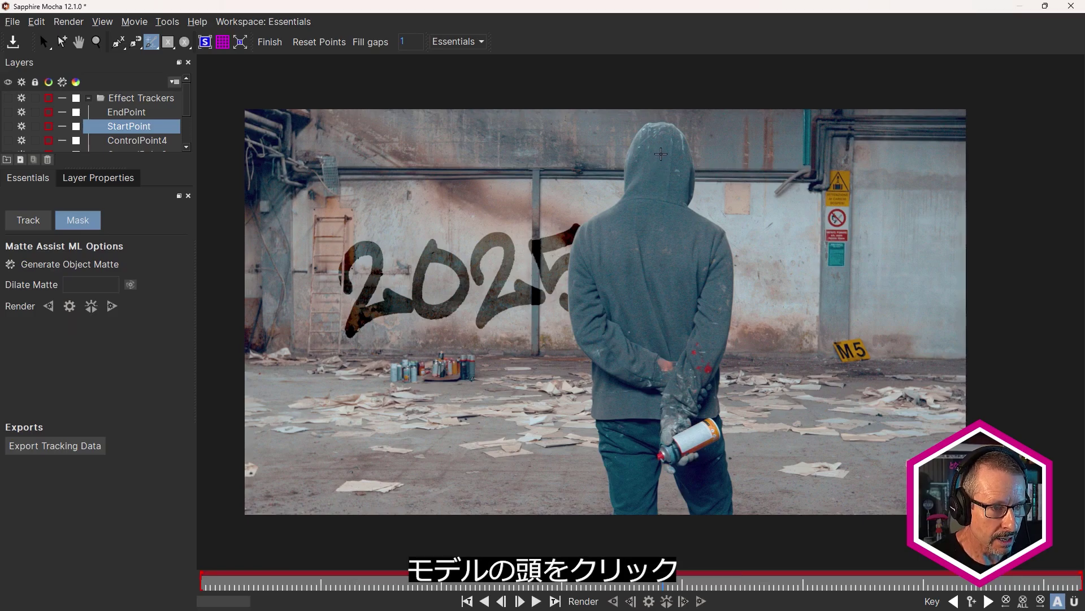
click(660, 151)
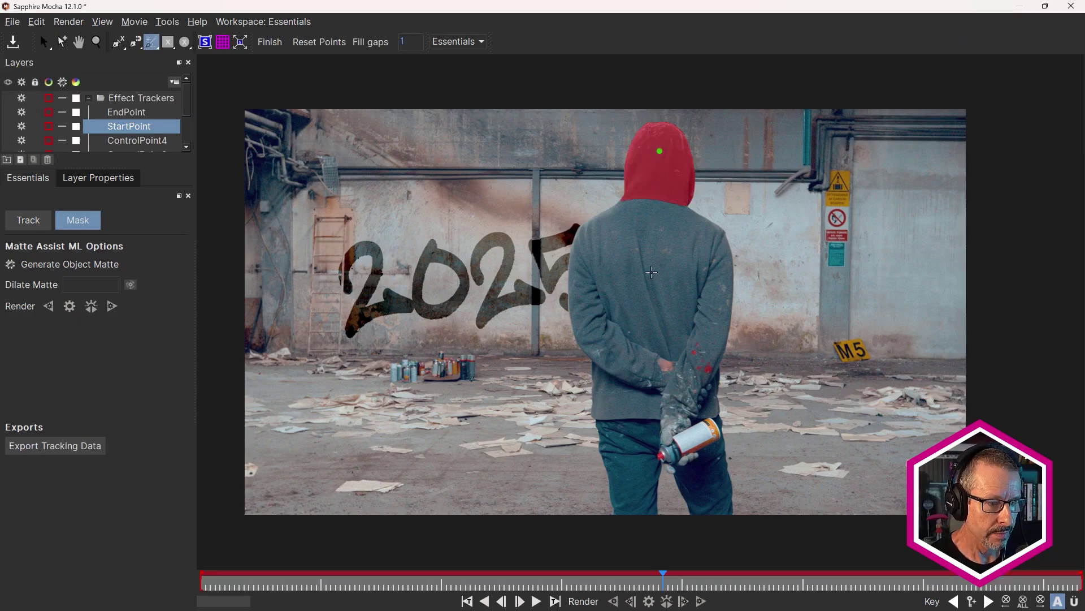
click(654, 333)
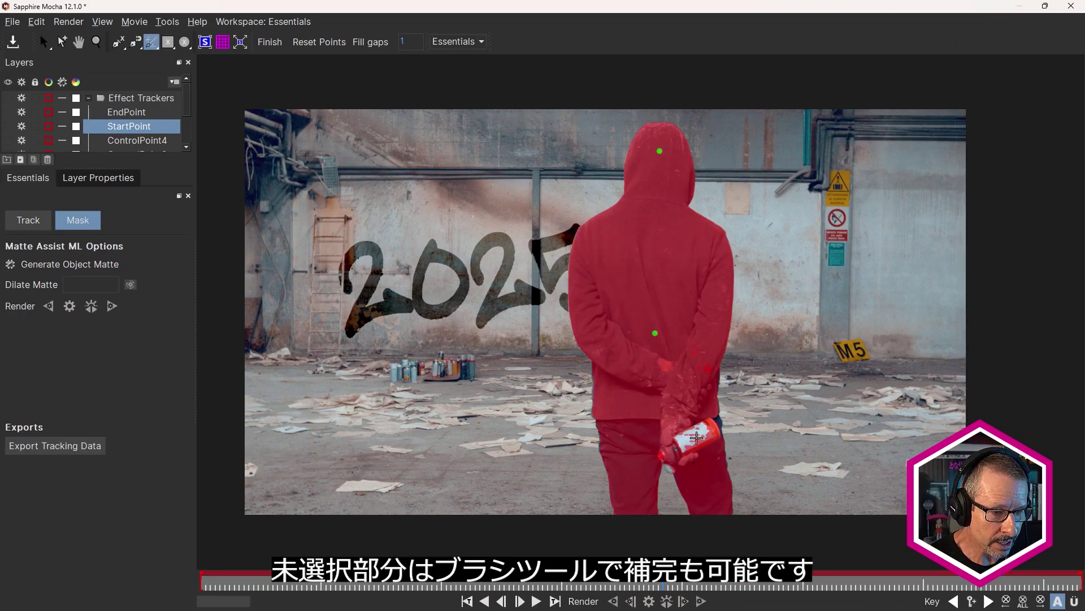
- Brush the spray can into the matte so it covers the whole hooded man
click(151, 41)
click(151, 93)
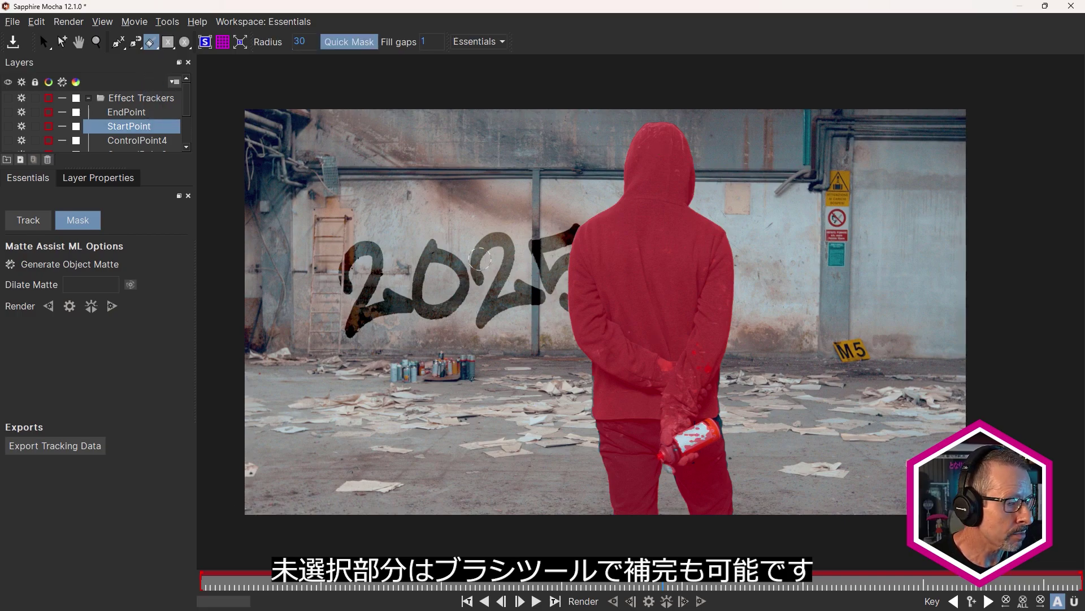
mouse_move(681, 435)
mouse_down()
mouse_move(678, 449)
mouse_move(703, 425)
mouse_up()
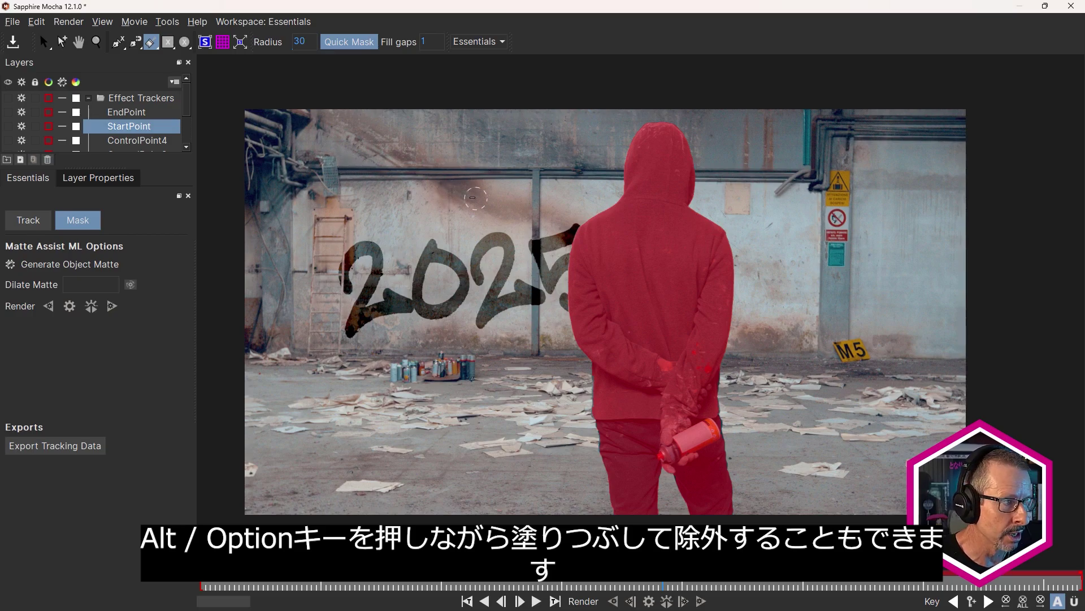
- Switch from the brush back to the point tool, then to the Pick tool
drag(153, 43, 156, 64)
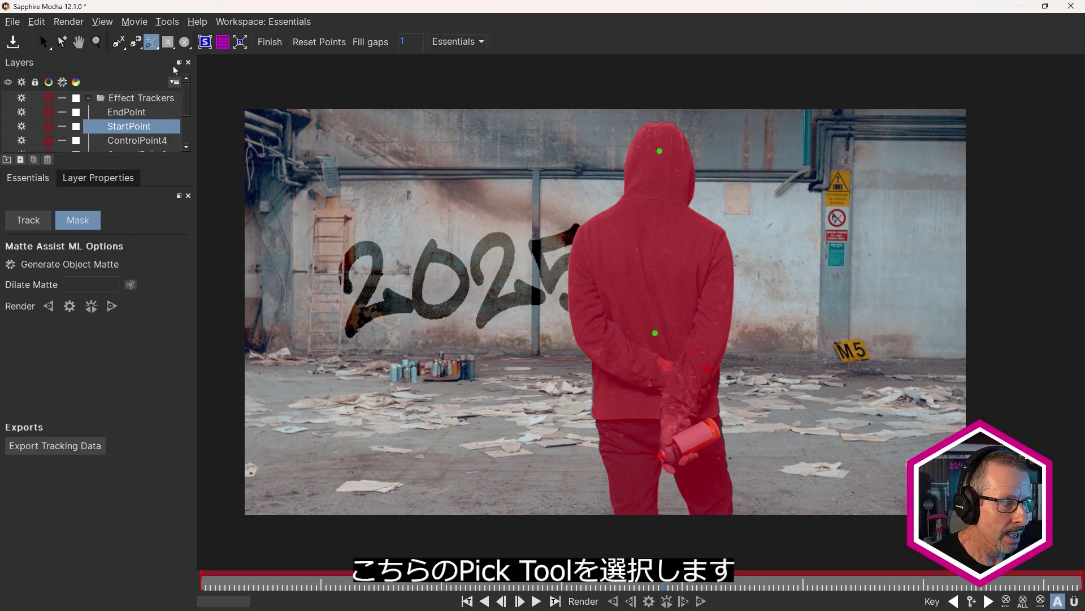
click(44, 42)
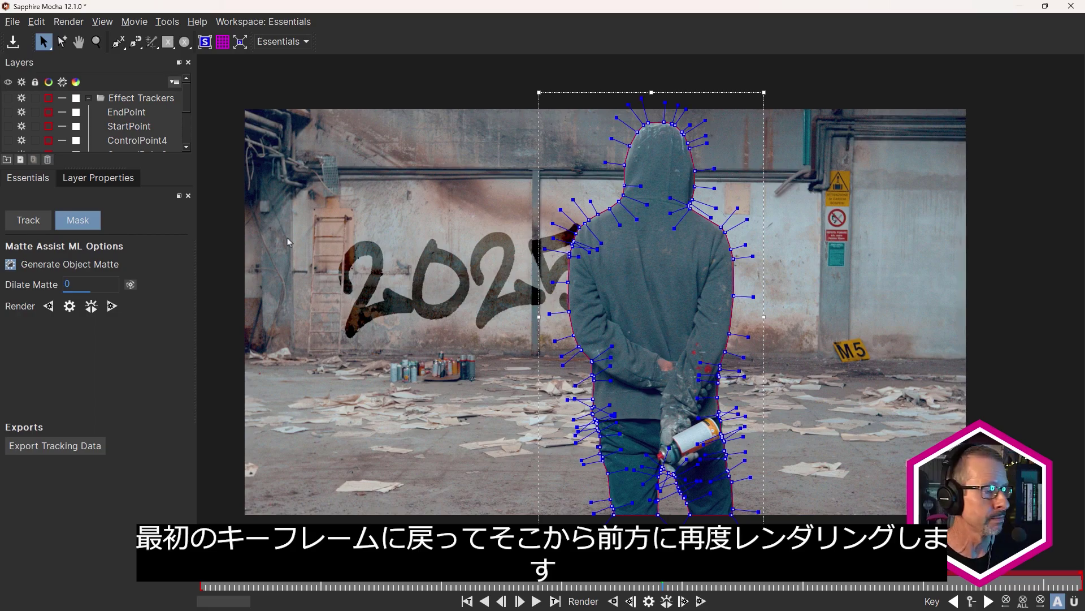
- Render the object matte forward through the clip, then close Mocha and save the changes
click(91, 307)
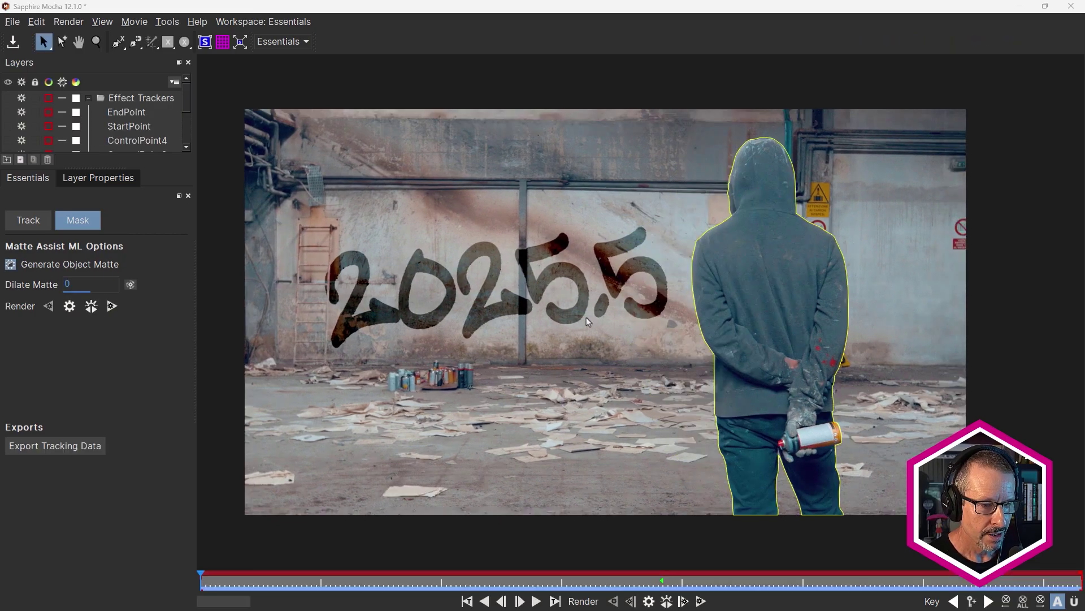
click(1071, 5)
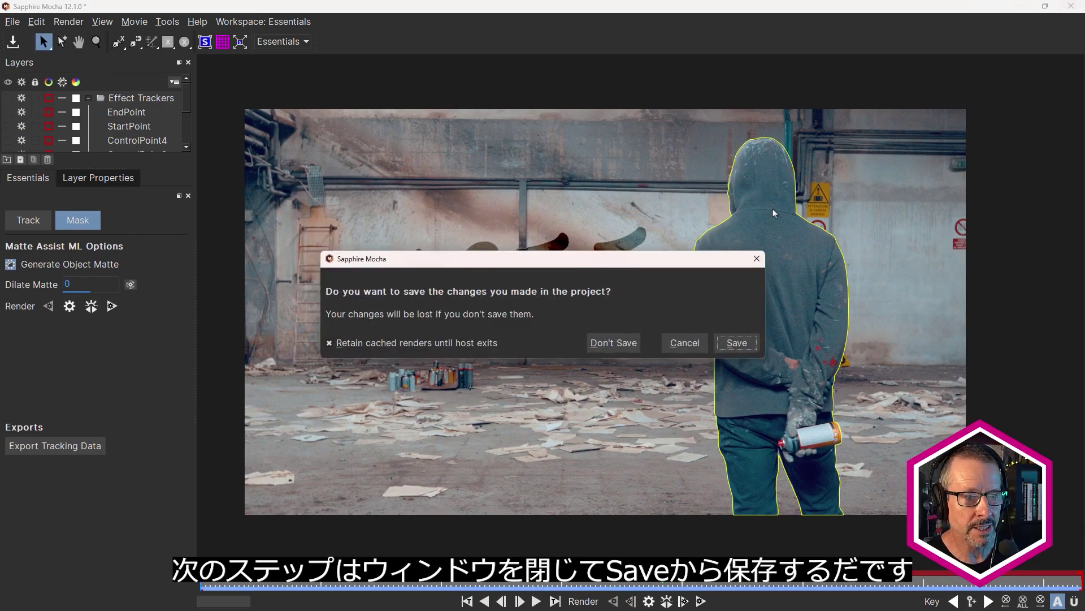
click(745, 260)
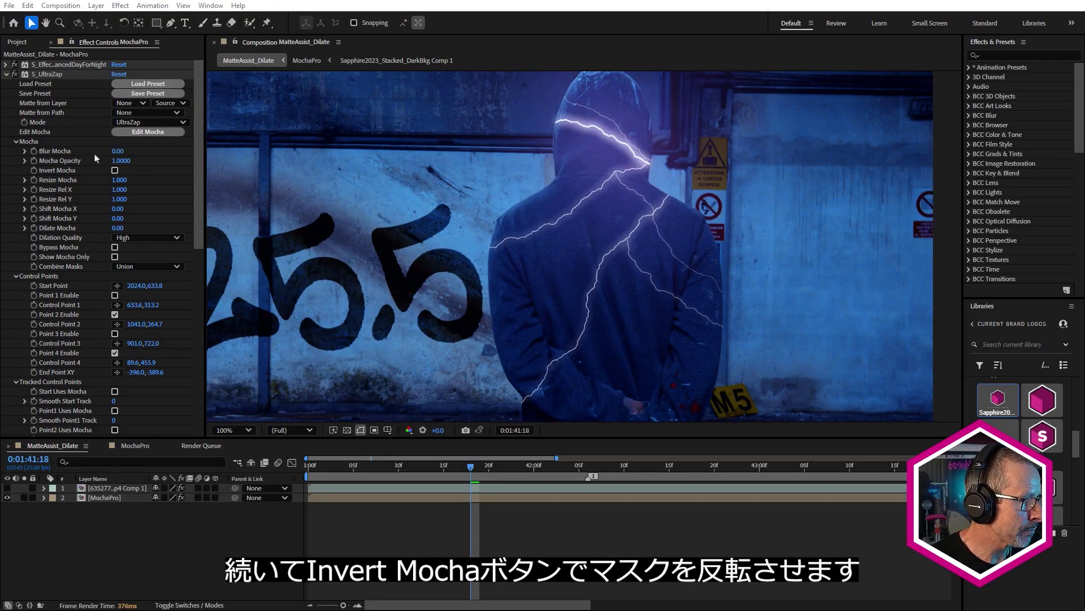
- Turn on Invert Mocha for S_UltraZap and zoom the viewer to check the lightning behind the man
click(115, 171)
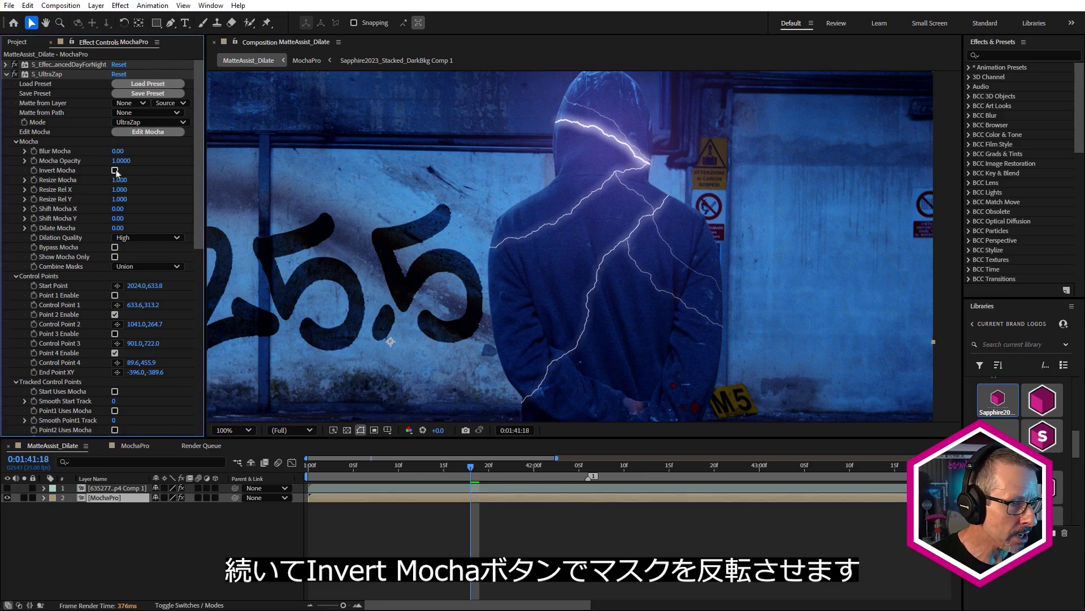
scroll(653, 221, down, 2)
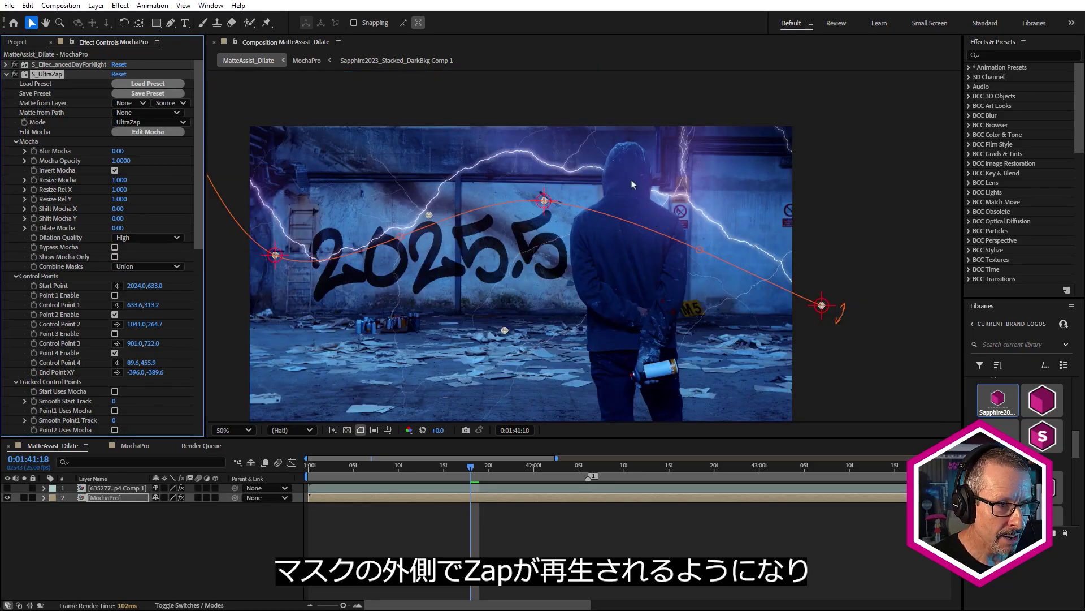
scroll(602, 166, up, 2)
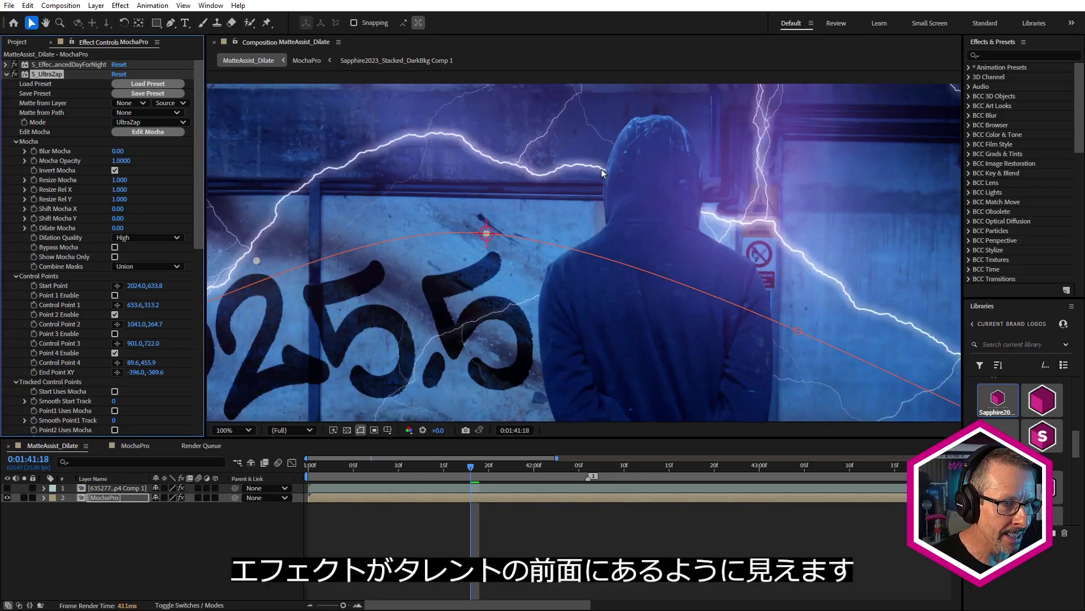
scroll(593, 173, up, 1)
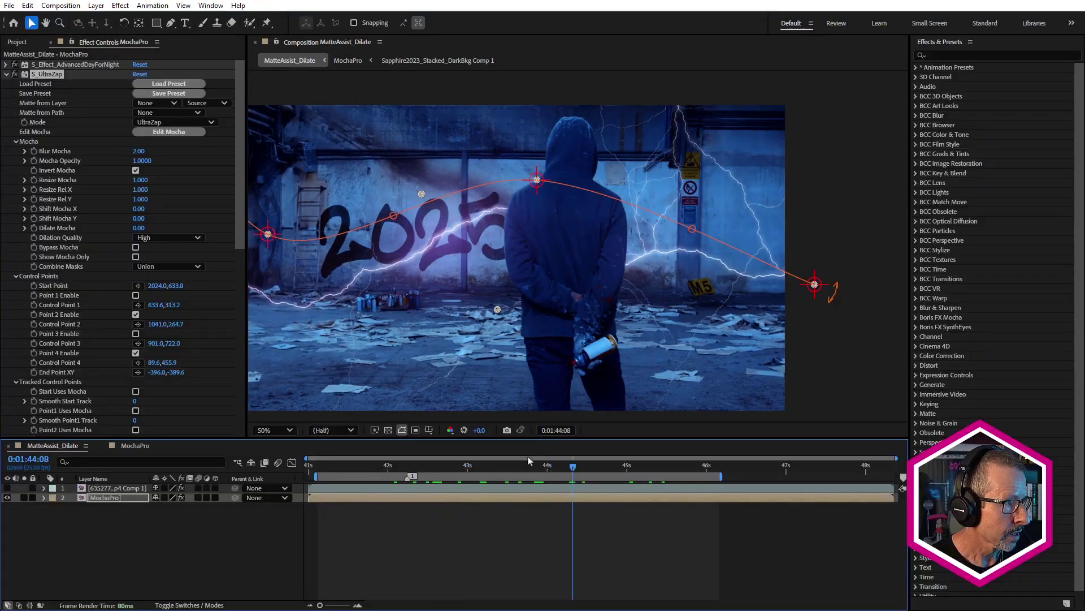
- Collapse S_UltraZap and turn off the S_Gamma effect
click(6, 74)
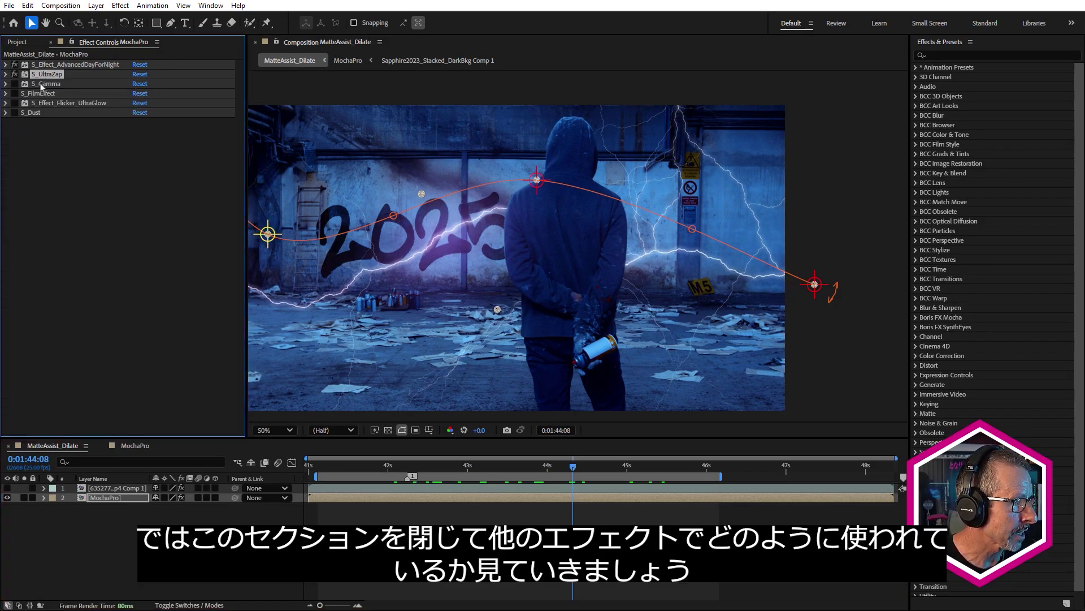
click(44, 84)
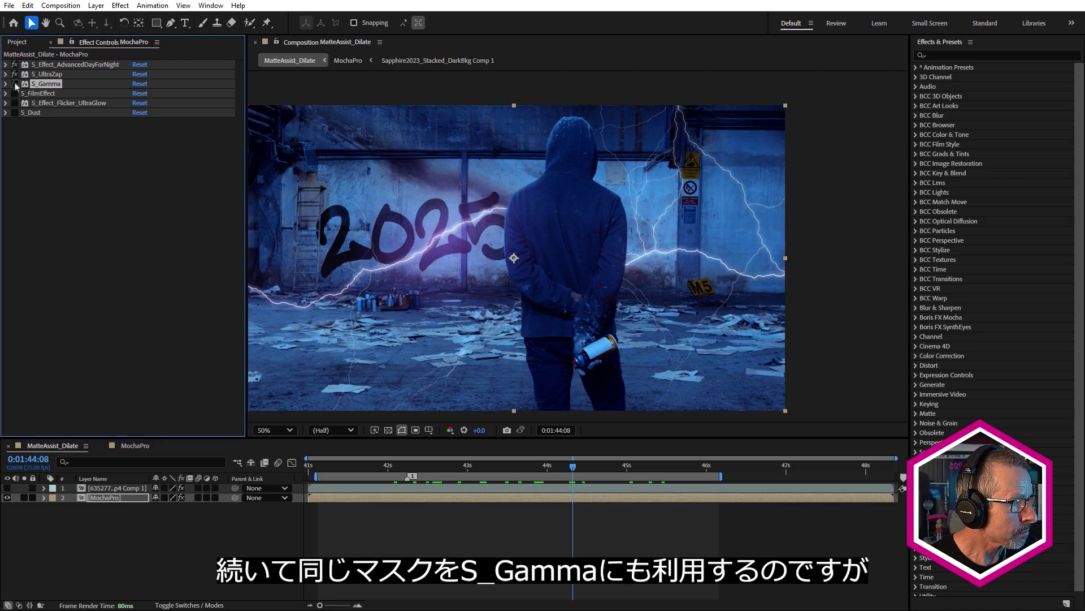
click(15, 84)
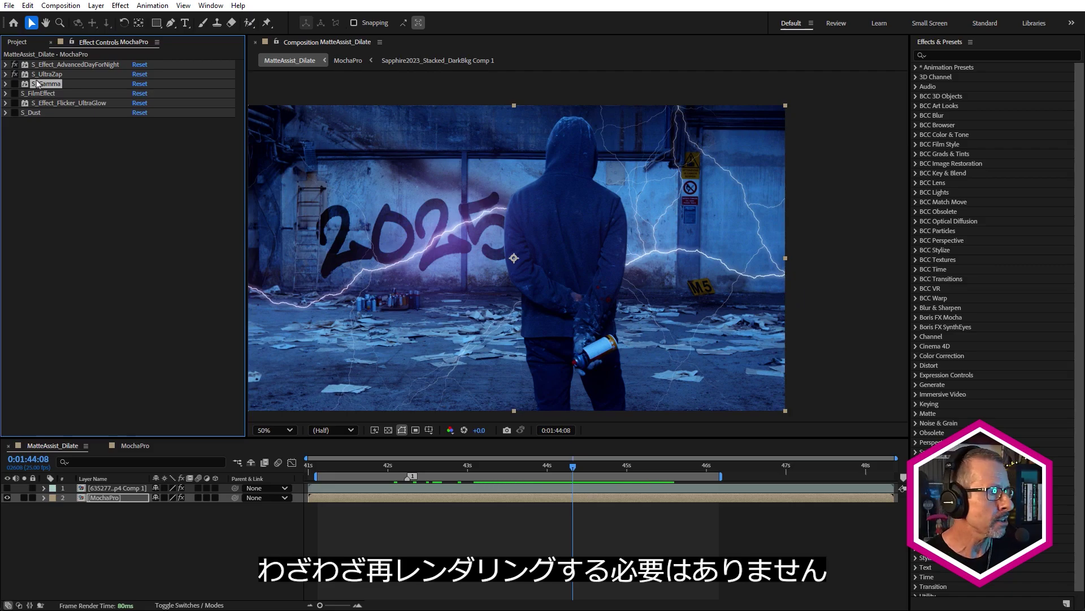
- Select and expand S_UltraZap, then reopen its matte in Sapphire Mocha via Edit Mocha
click(44, 74)
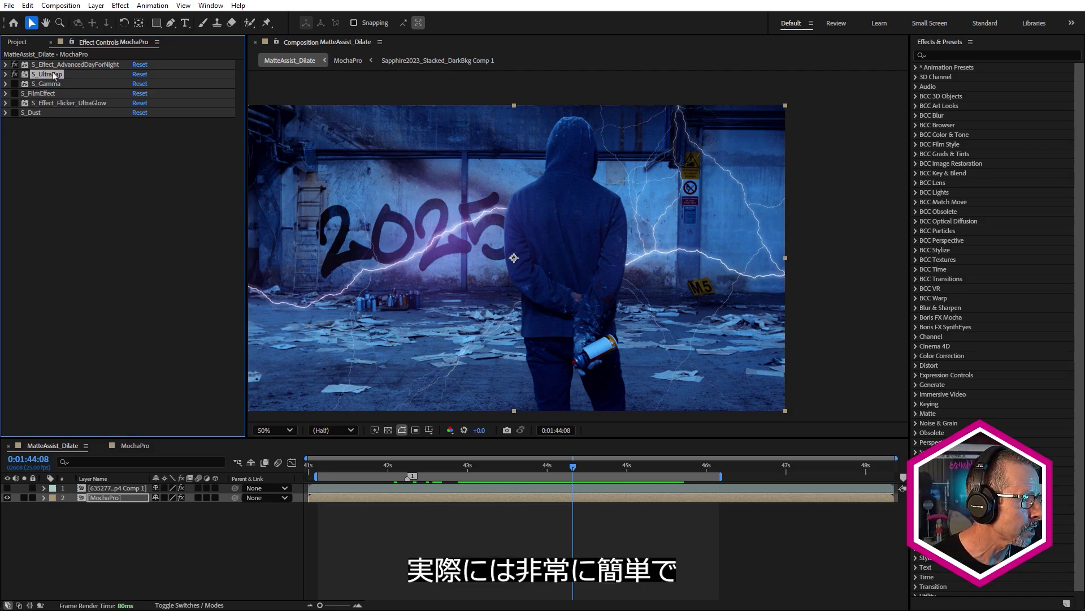
click(5, 74)
click(154, 133)
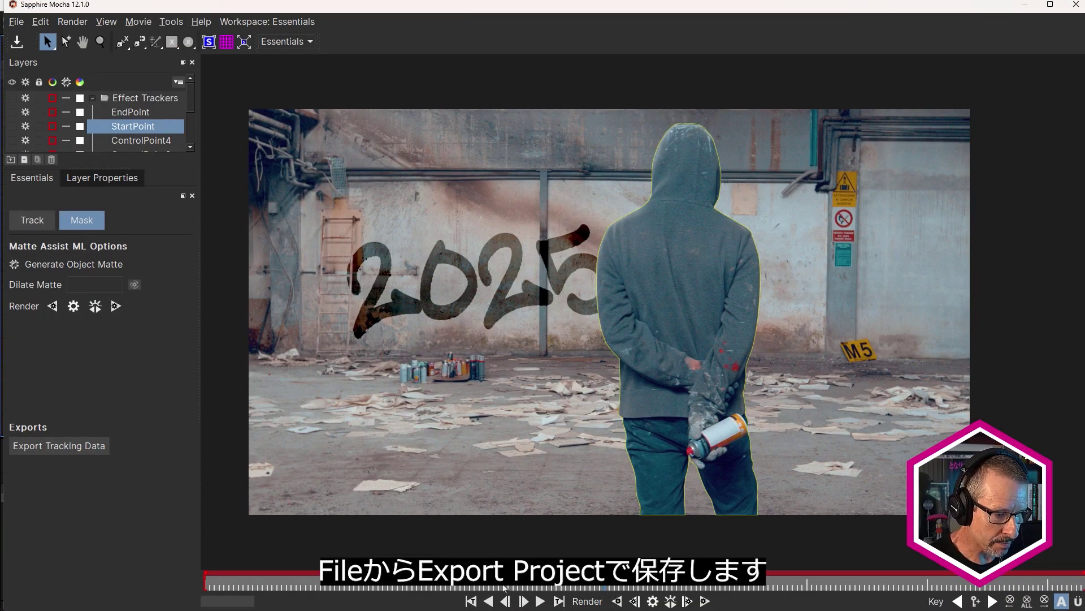
- Export the Mocha project as 'test2' on the Desktop
click(18, 23)
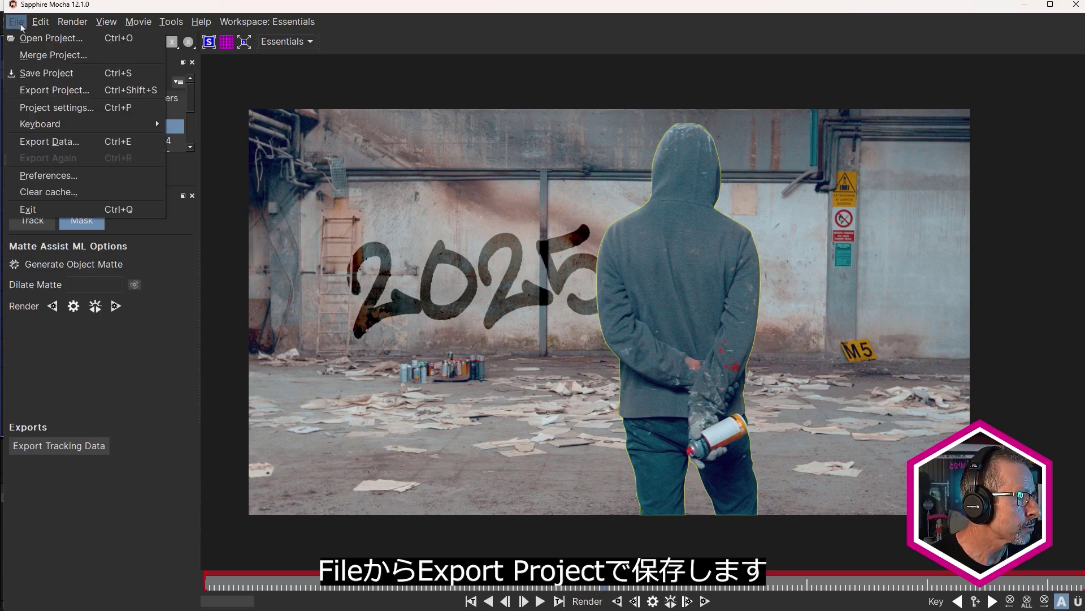
click(43, 92)
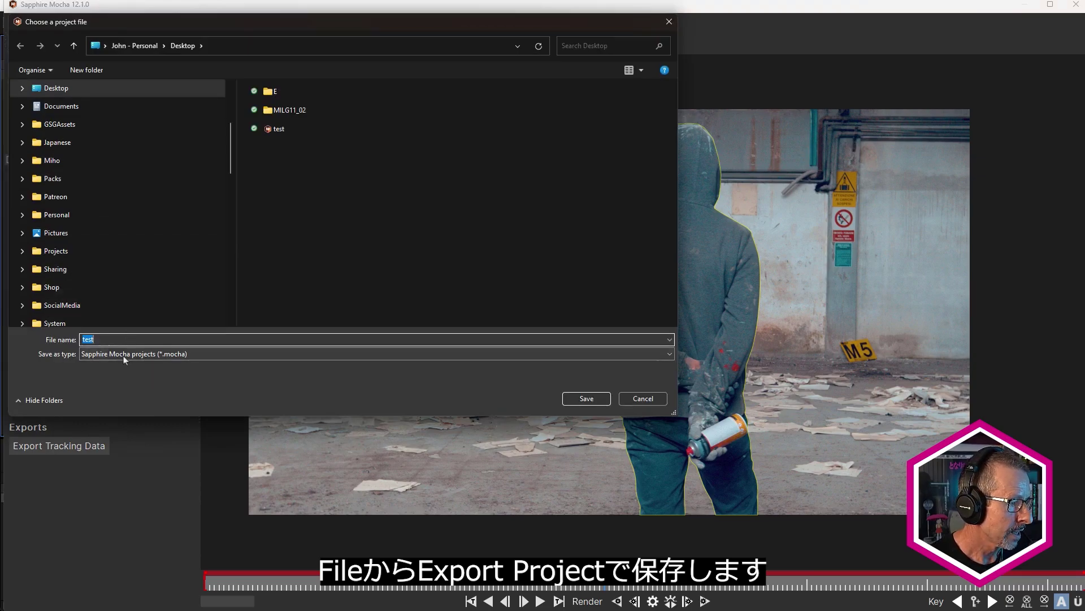
text(test2)
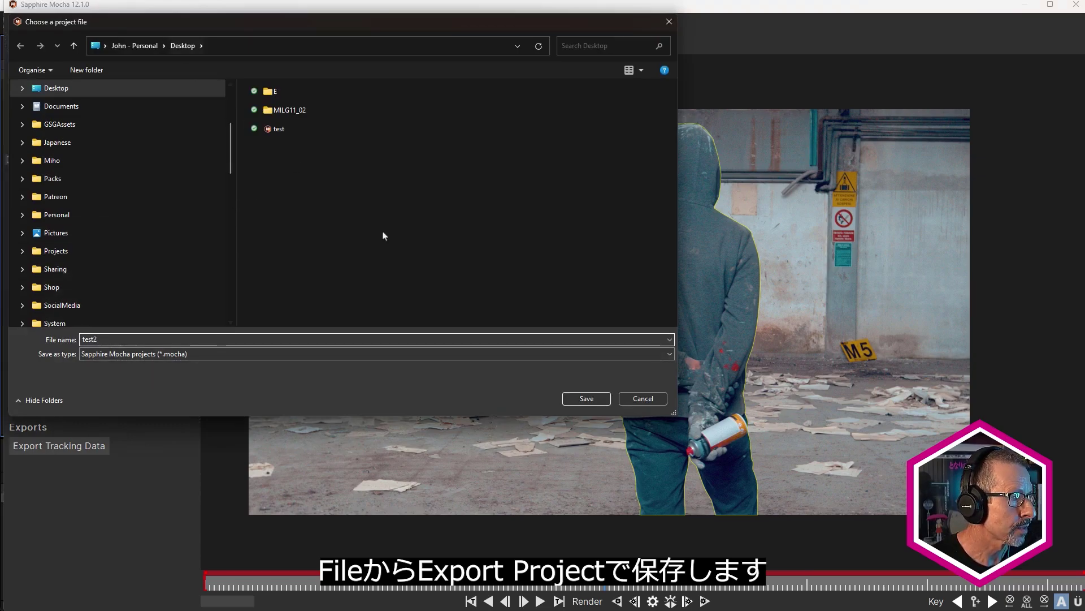
click(584, 397)
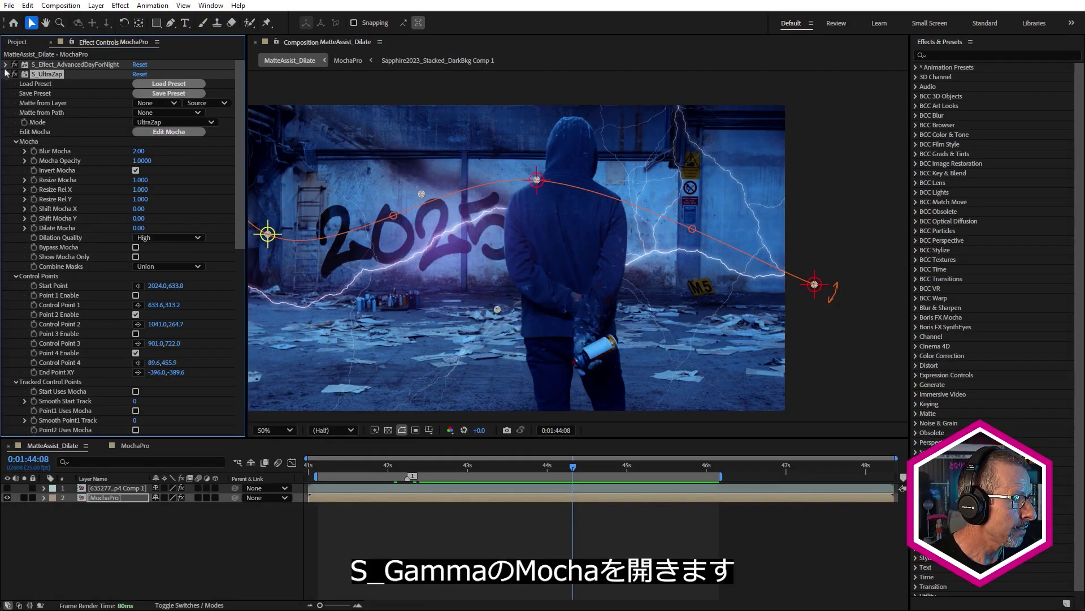
- Collapse S_UltraZap, expand S_Gamma and open S_Gamma's matte in Mocha
click(6, 74)
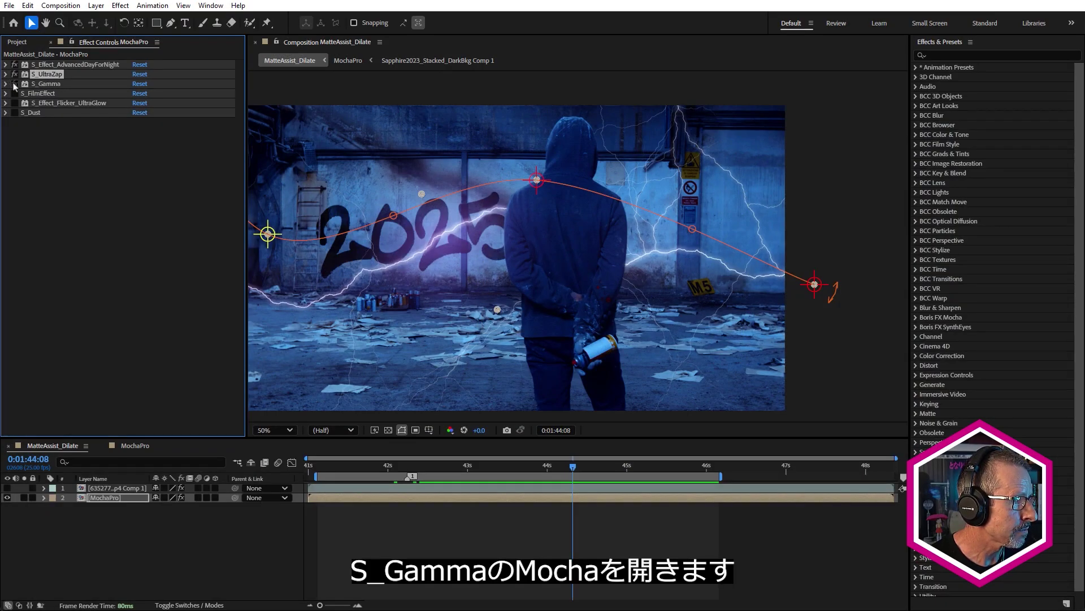
click(6, 84)
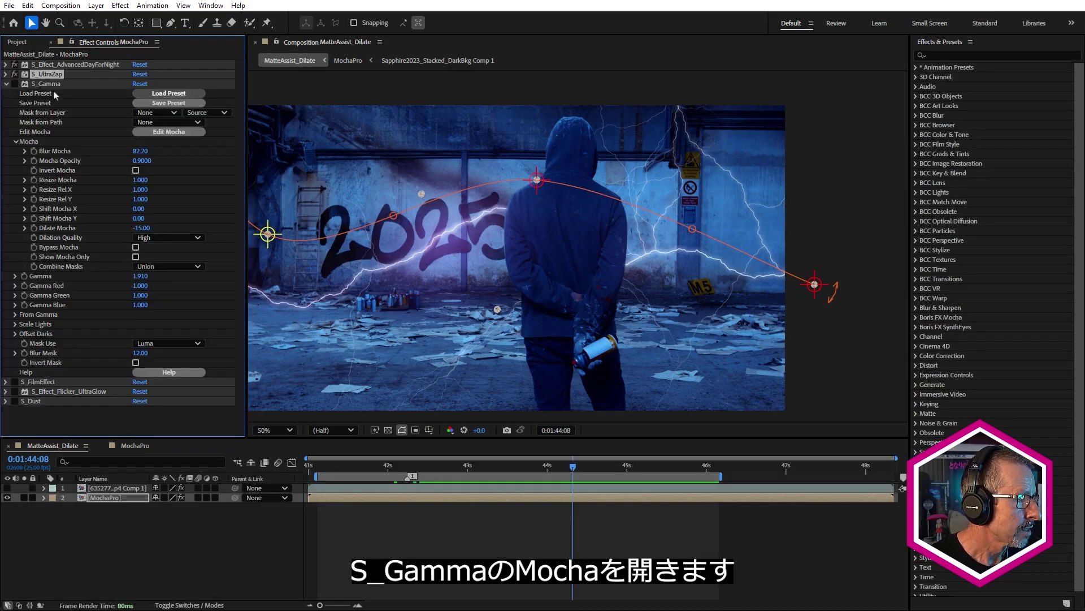
click(167, 132)
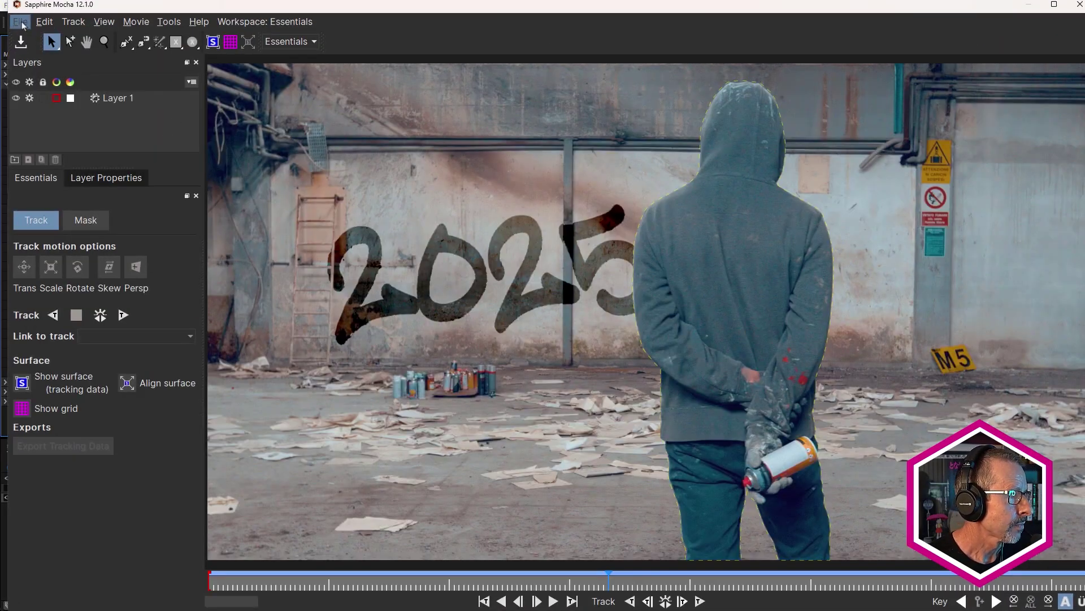
- Merge the exported project into S_Gamma's Mocha from the File menu, then close Mocha
click(19, 22)
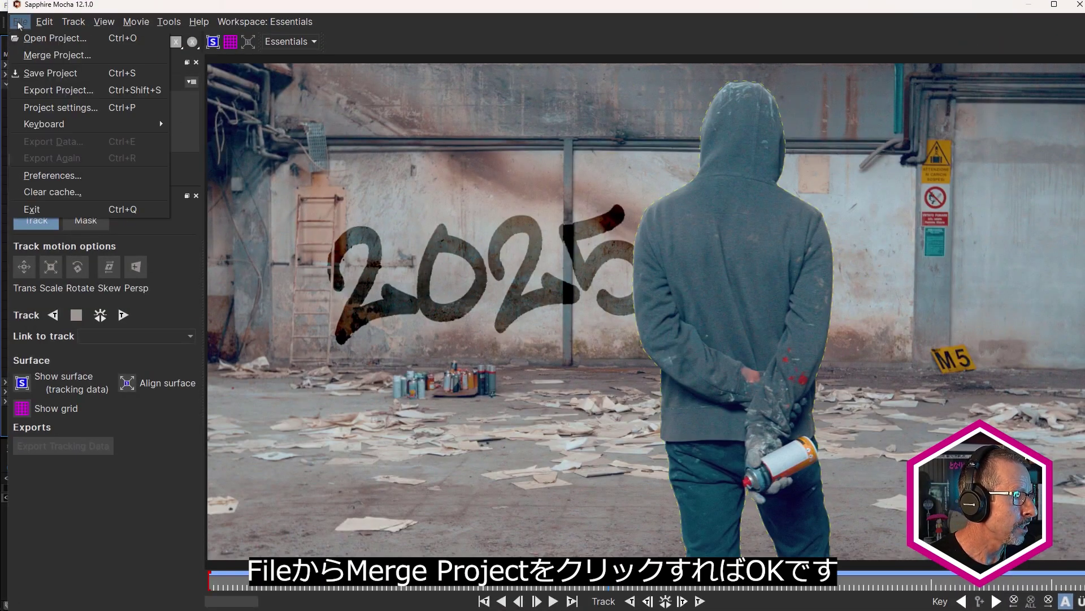
click(49, 55)
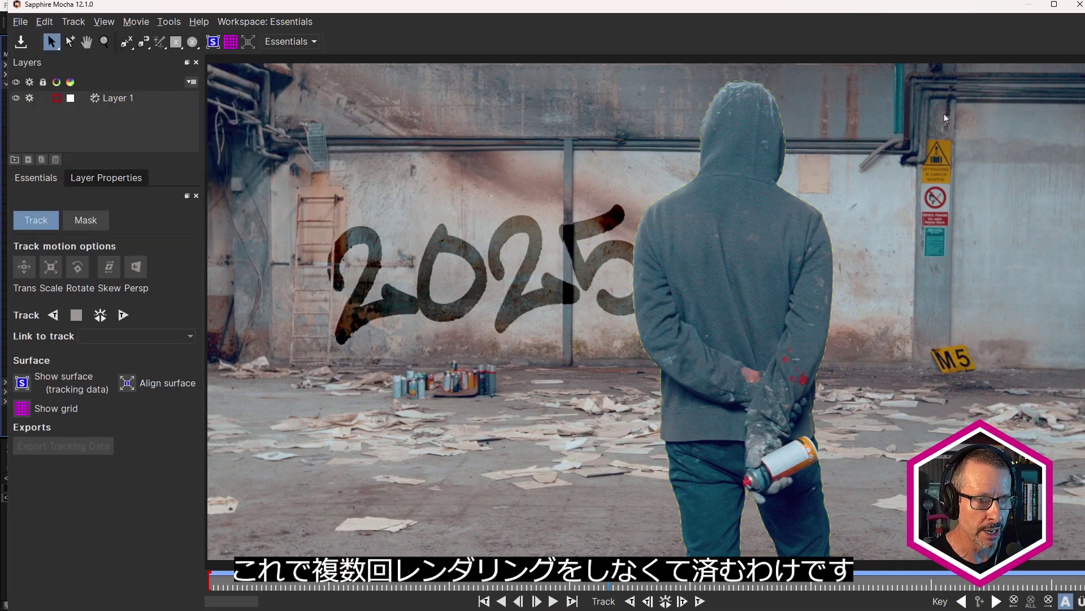
click(1078, 5)
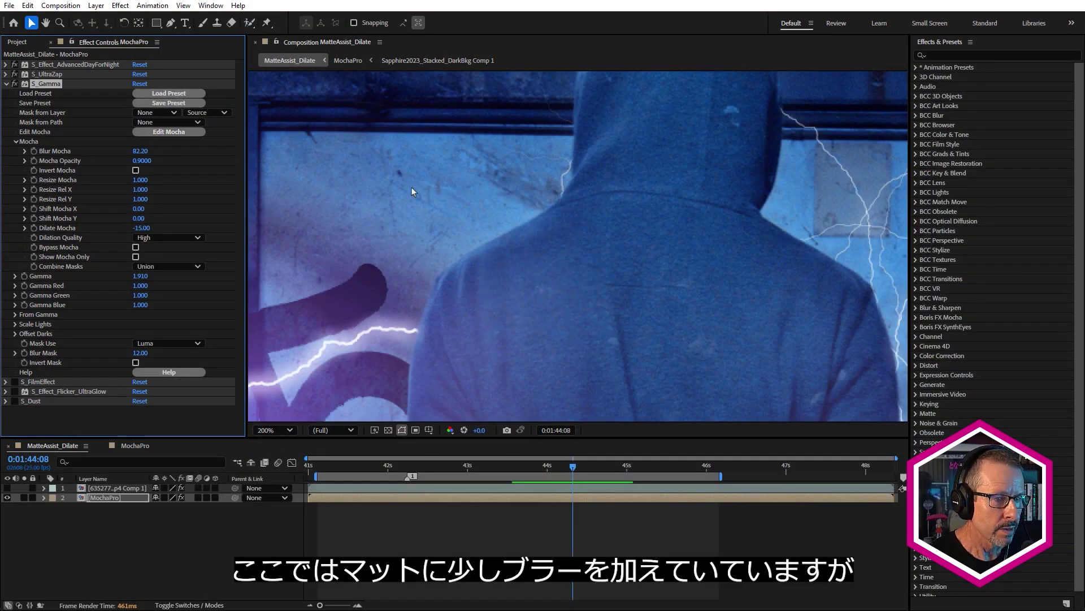
- Try S_Gamma's Blur Mocha at 0, then undo it back to 82.20
click(139, 151)
text(0)
key(Return)
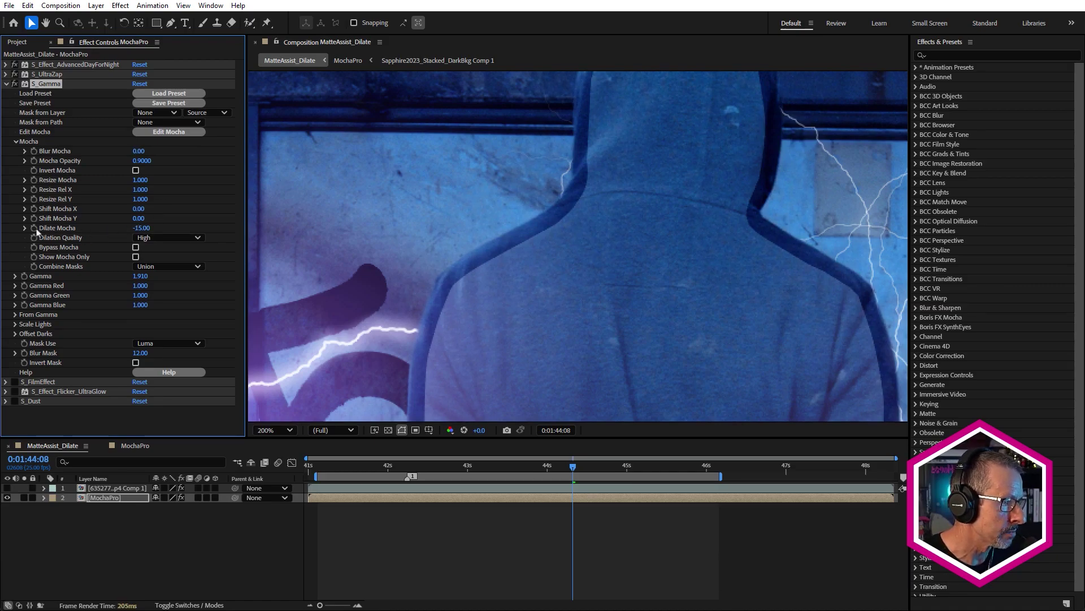
key(ctrl+z)
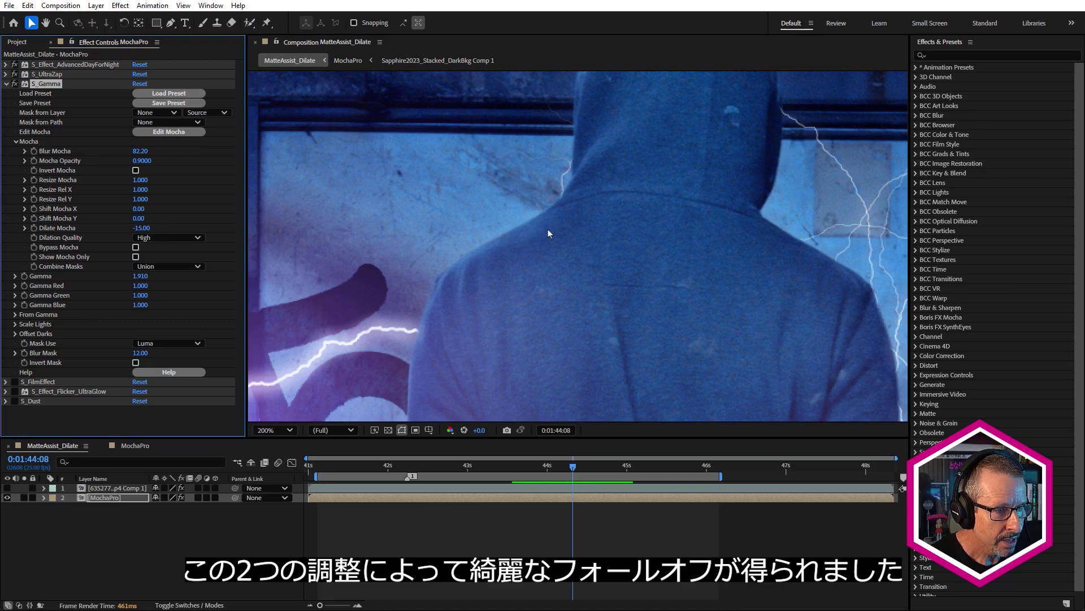
- Toggle S_Gamma off and on repeatedly to compare the relit man, then collapse its settings
scroll(547, 229, down, 2)
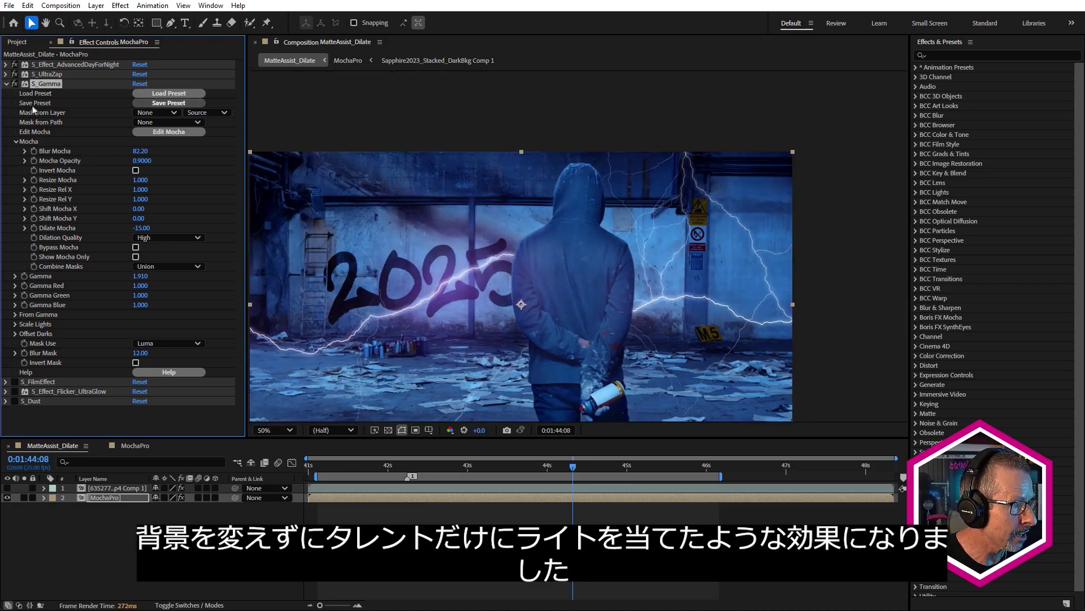
click(15, 84)
click(14, 84)
click(14, 83)
click(15, 84)
click(15, 84)
click(15, 84)
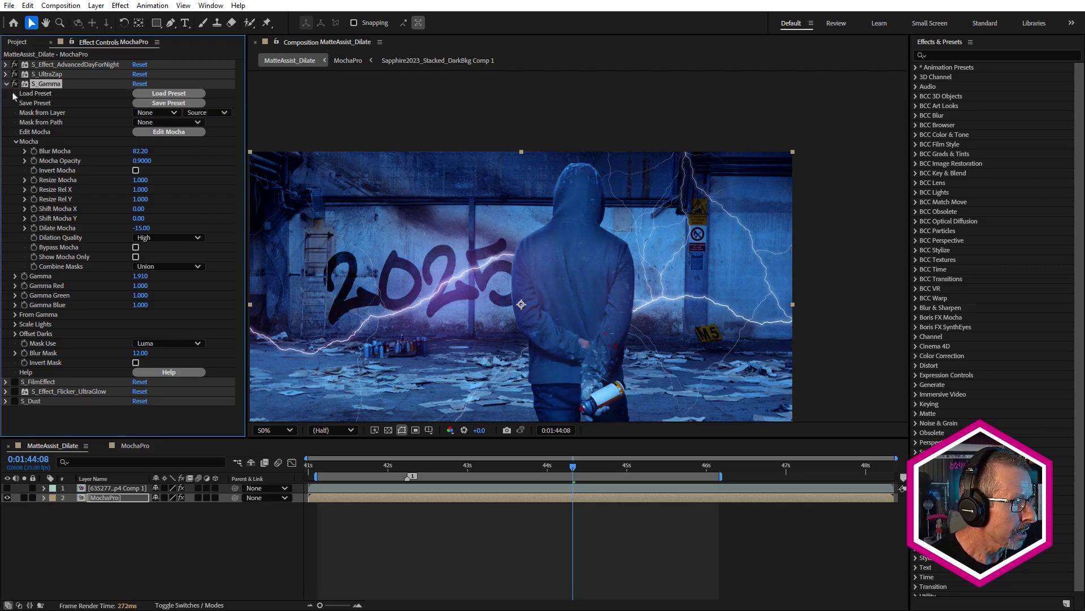
click(6, 84)
- Enable S_FilmEffect for a deeper blue look and expand S_Effect_Flicker_UltraGlow's settings
click(45, 94)
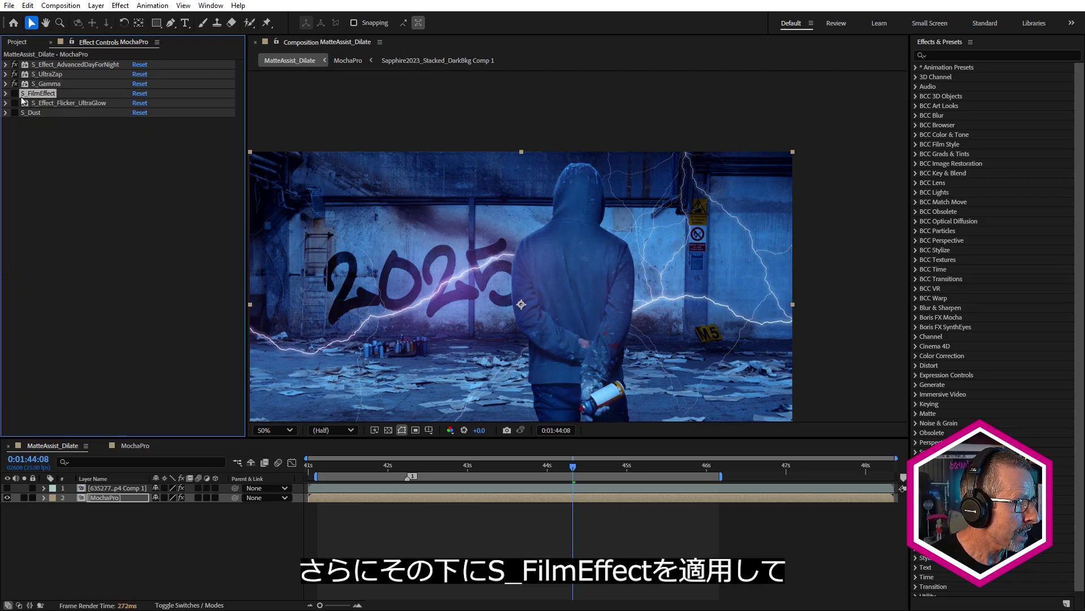
click(15, 93)
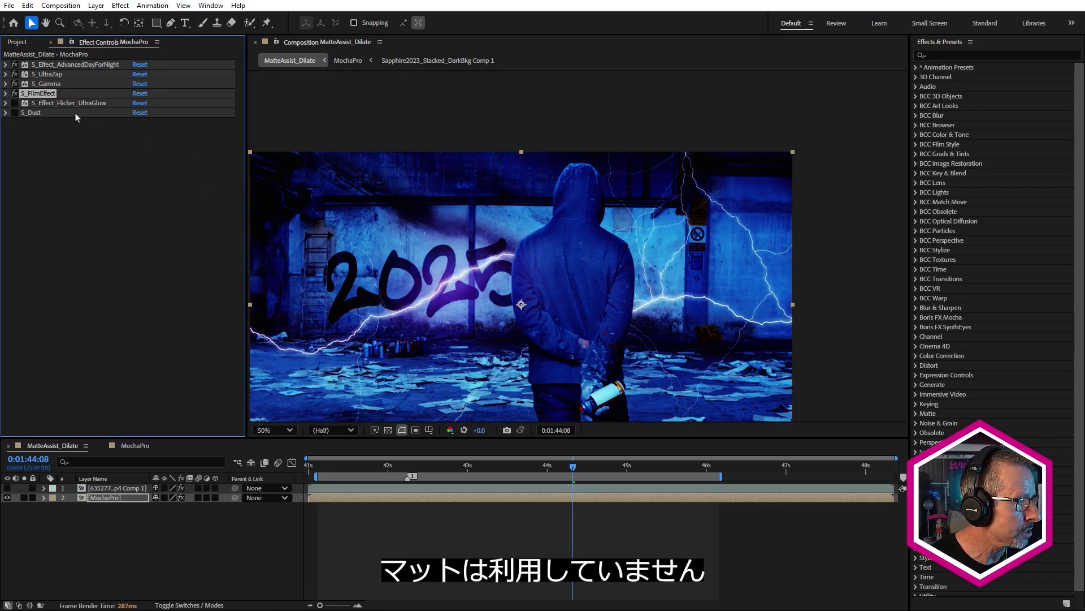
click(34, 105)
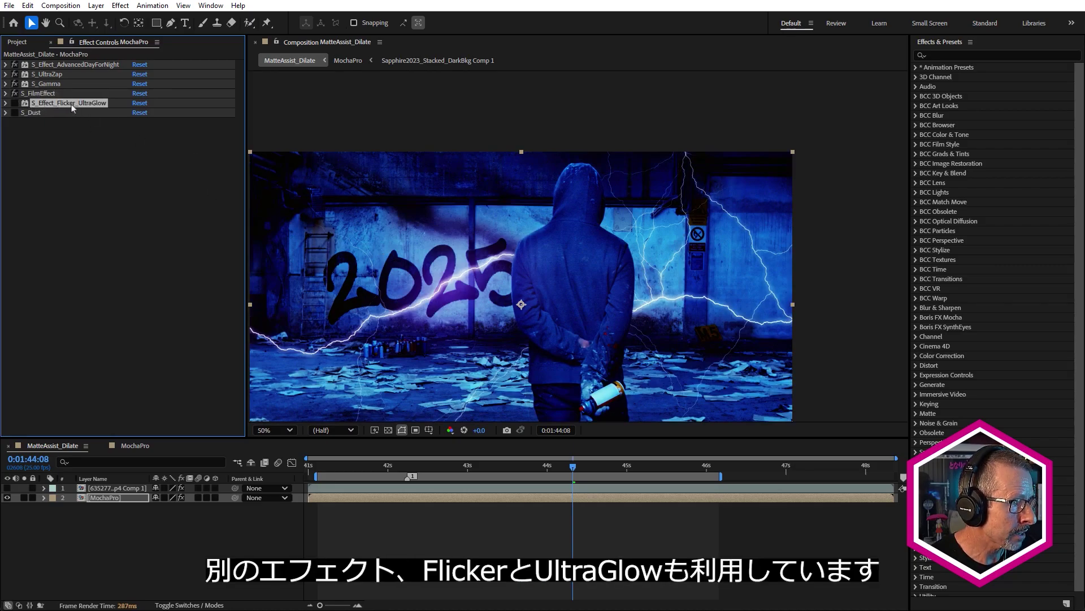
click(6, 103)
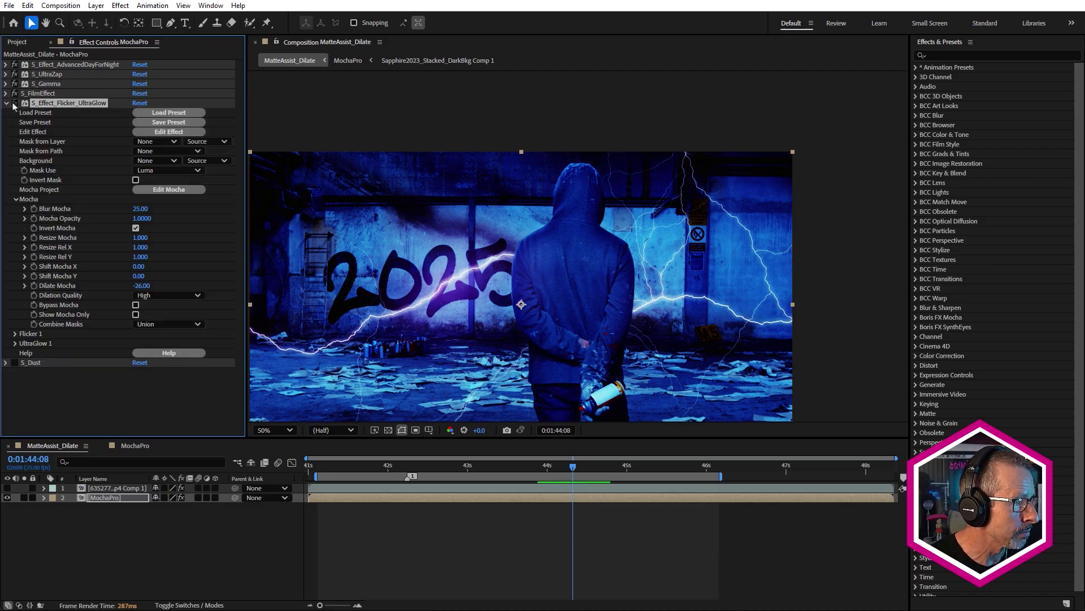
scroll(574, 225, up, 4)
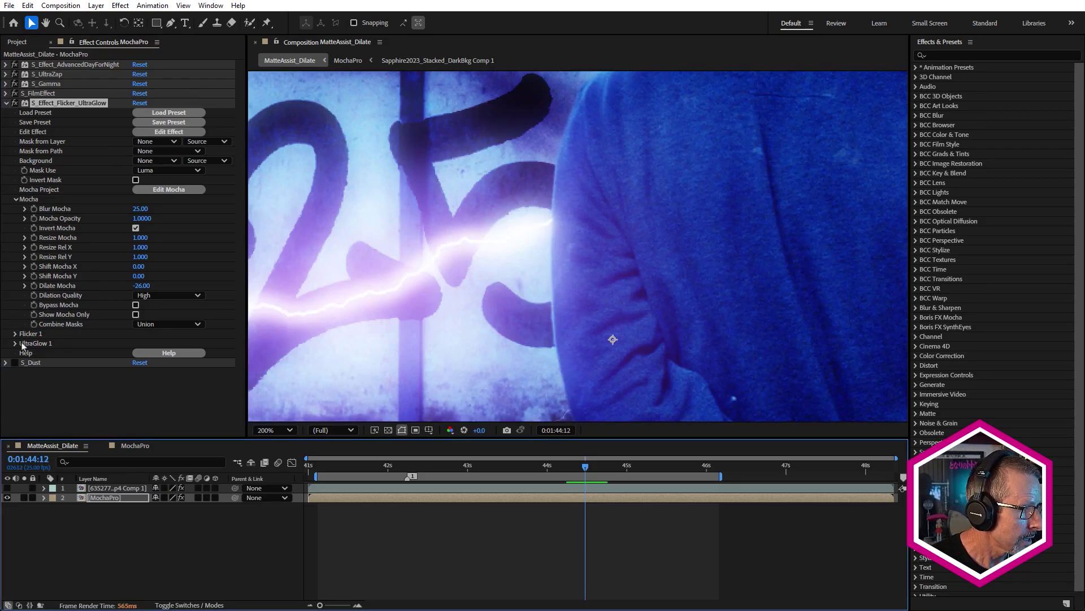
scroll(551, 239, down, 1)
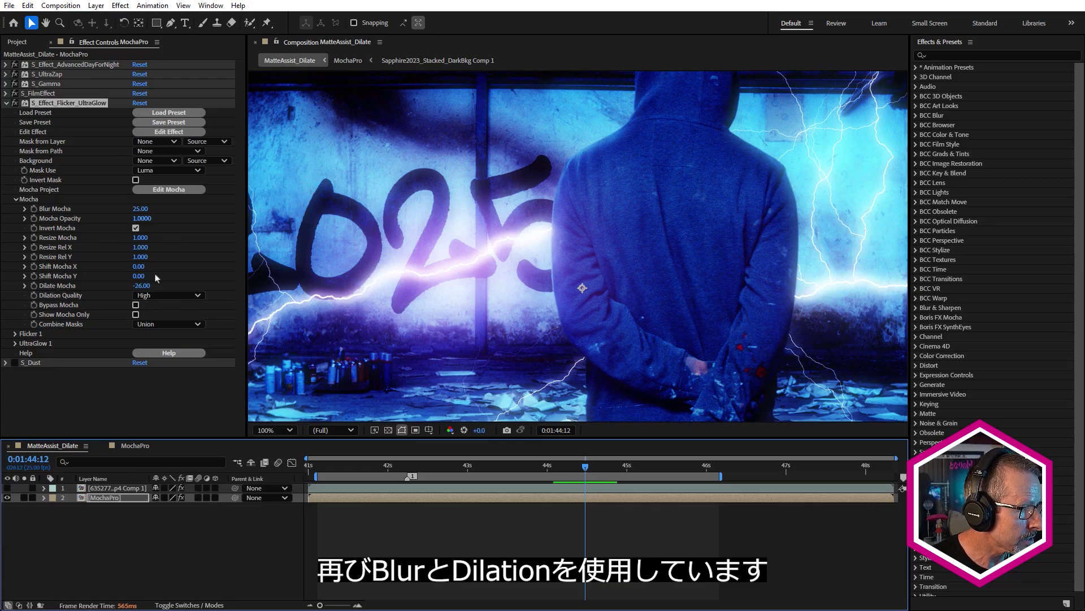
- Set the glow matte's Blur Mocha and Dilate Mocha to 0
click(143, 208)
text(0)
key(Return)
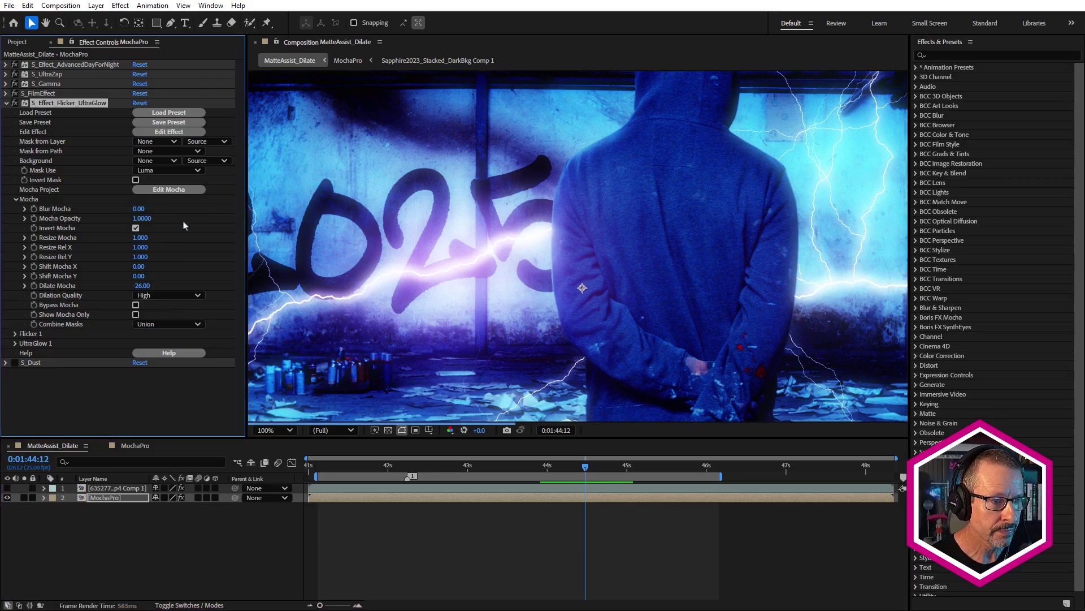
click(141, 285)
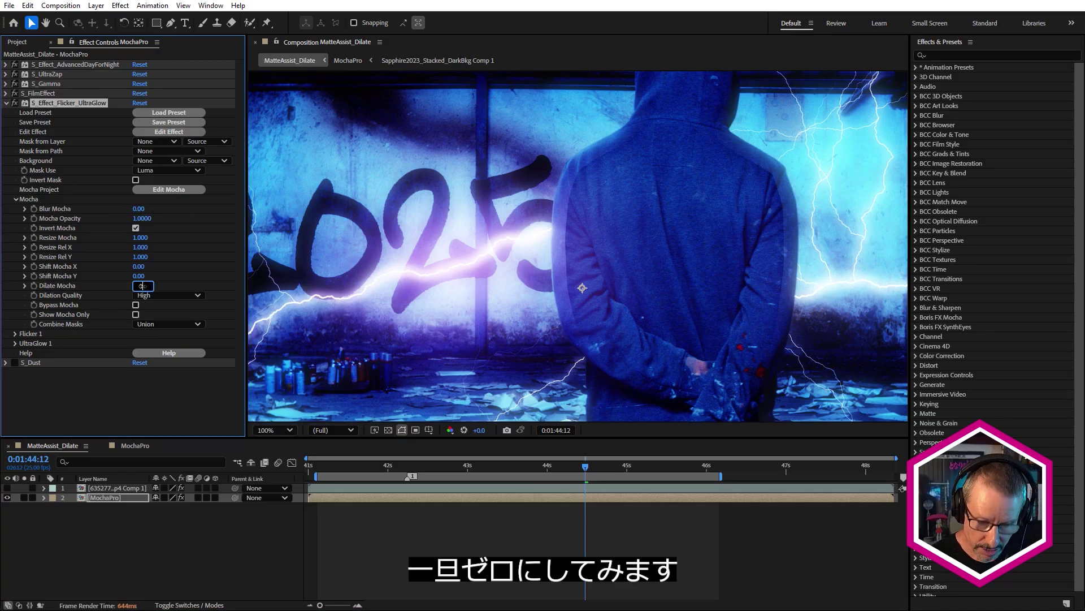
key(Return)
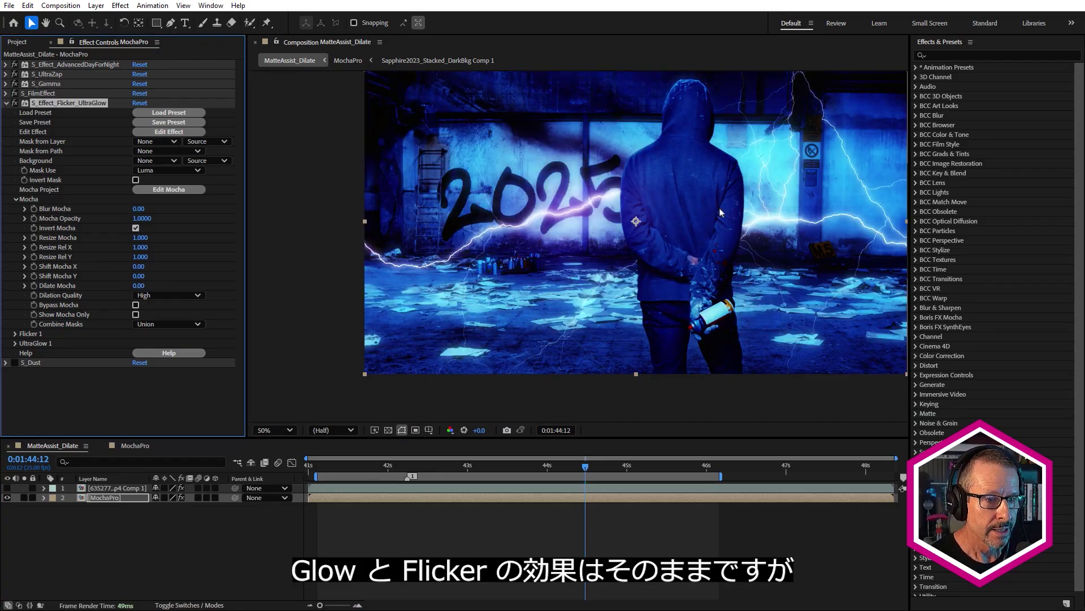
- Zoom in on a later frame to inspect the hard-edged zero-blur matte
scroll(775, 160, up, 2)
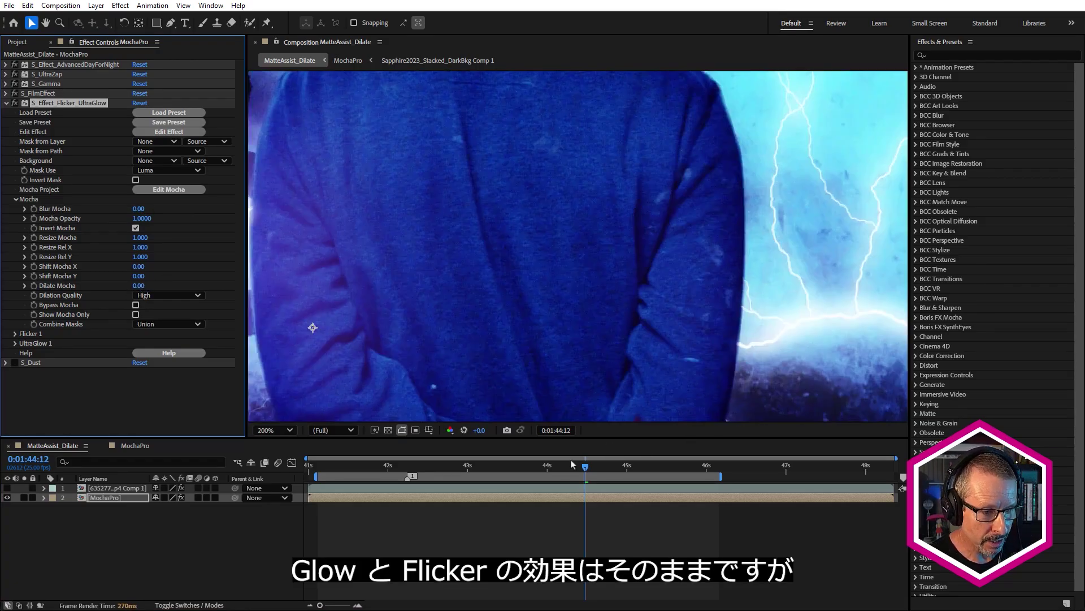
drag(585, 468, 621, 474)
scroll(695, 274, up, 2)
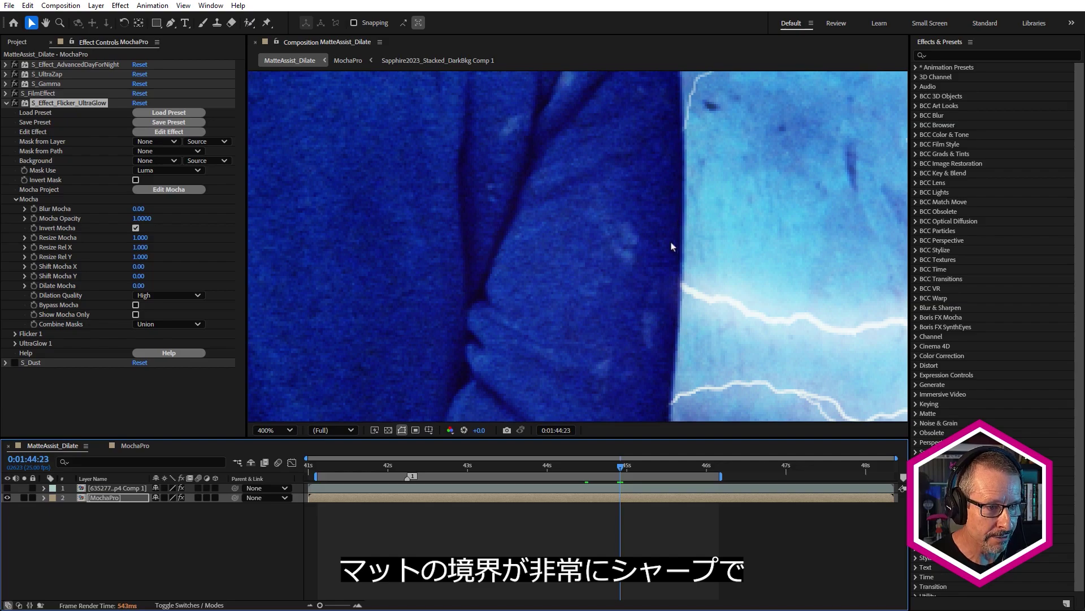
scroll(669, 249, down, 2)
scroll(669, 248, down, 2)
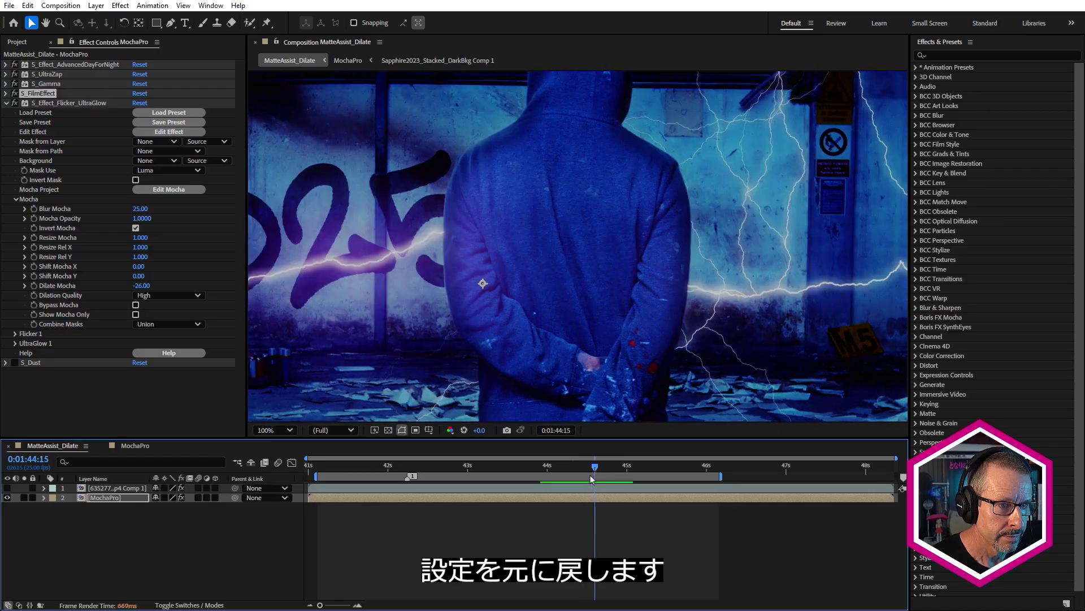
click(586, 480)
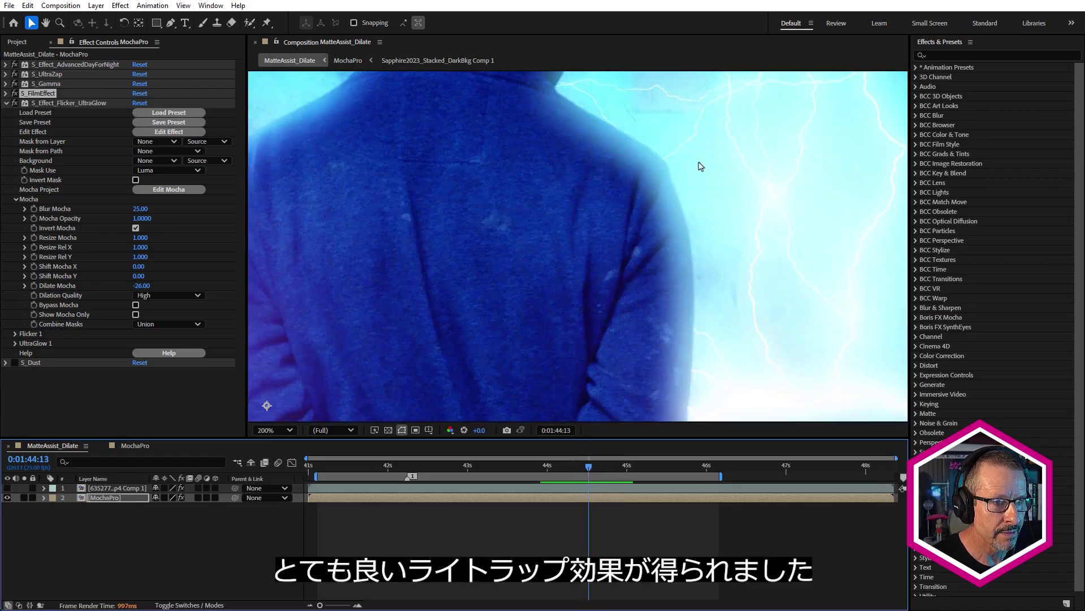
scroll(700, 165, up, 2)
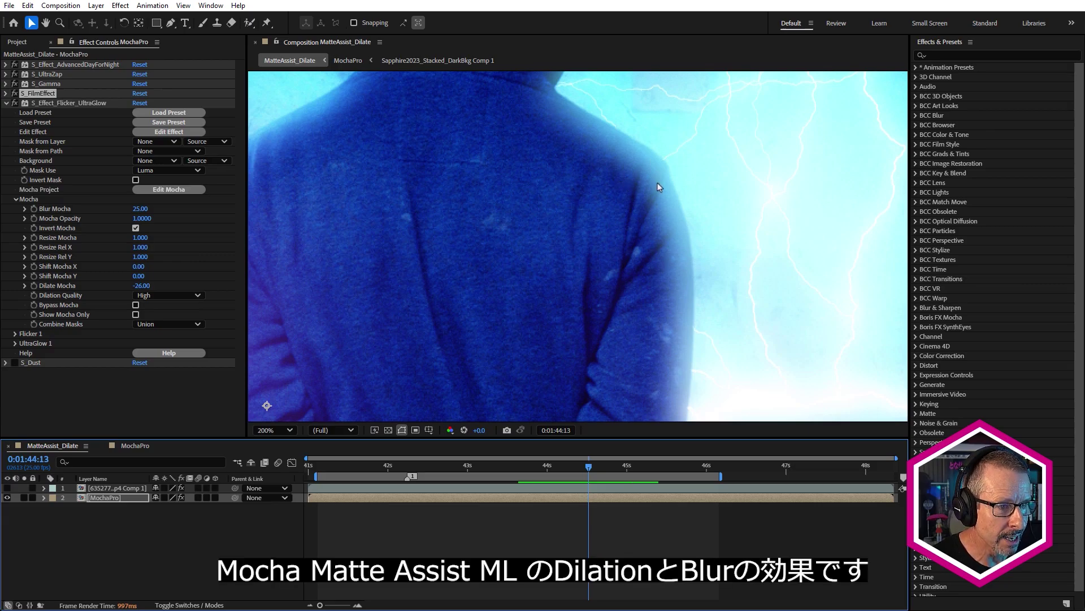
scroll(657, 182, down, 2)
drag(588, 467, 617, 484)
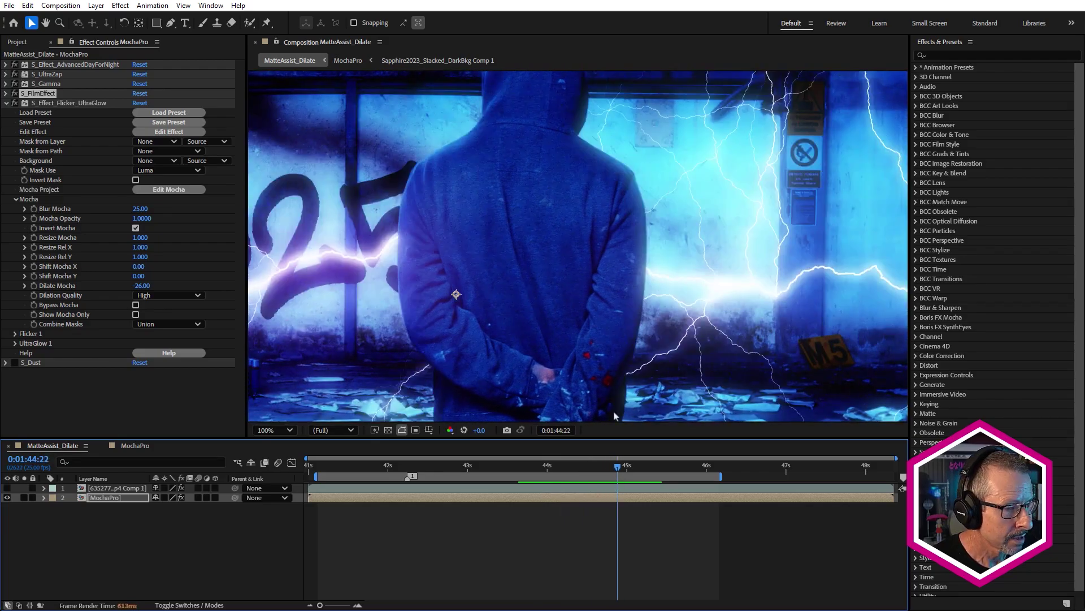